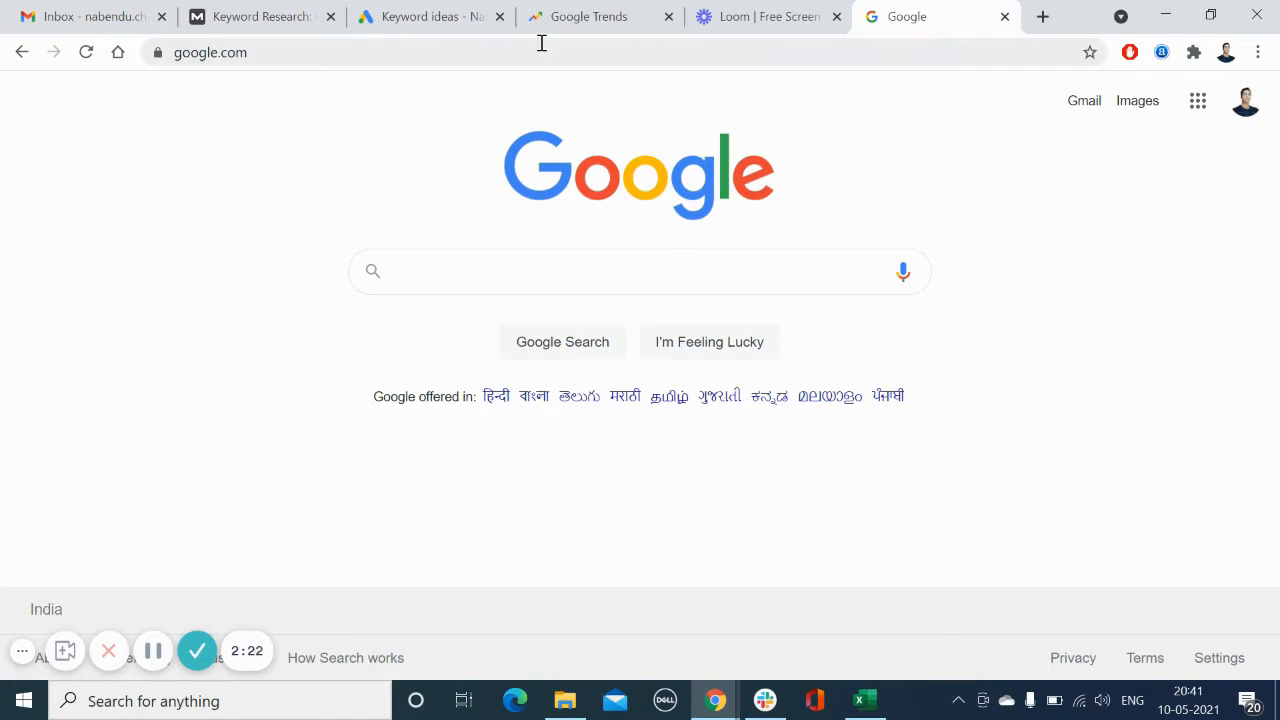
Step: Search Google Trends for "plum cake" as a search term
left_click(575, 14)
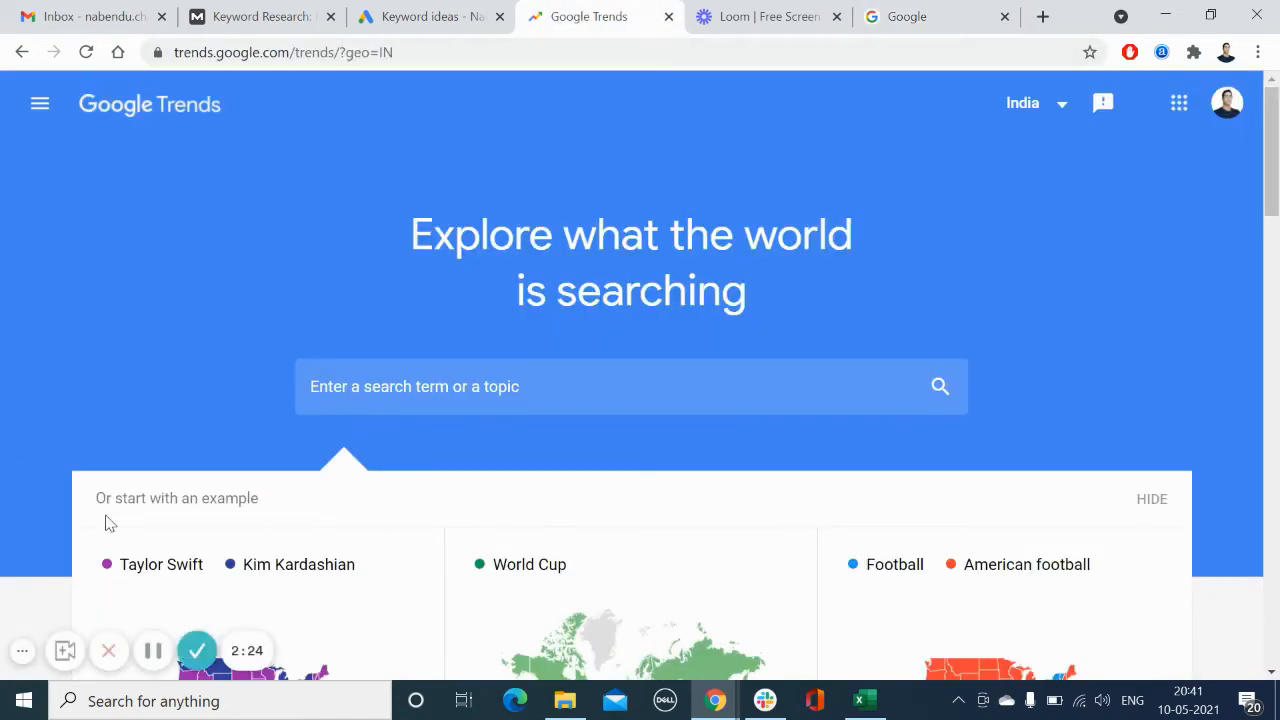
left_click(432, 386)
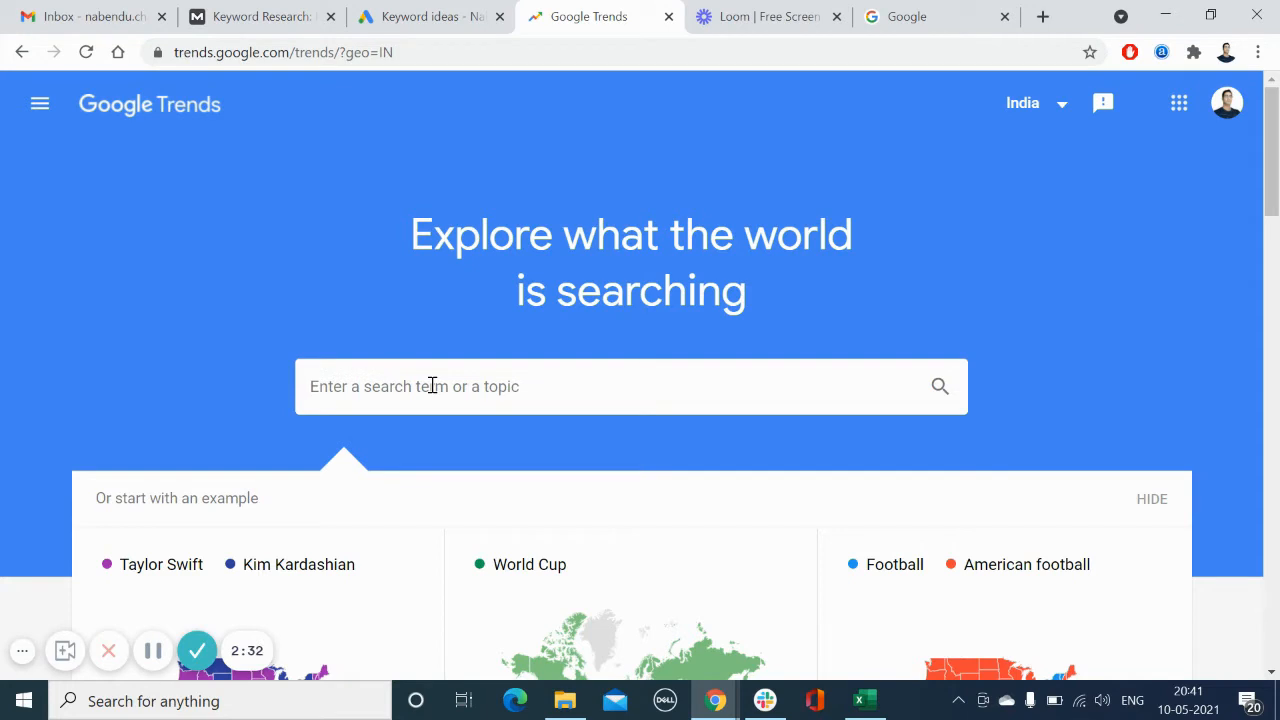
type("plum")
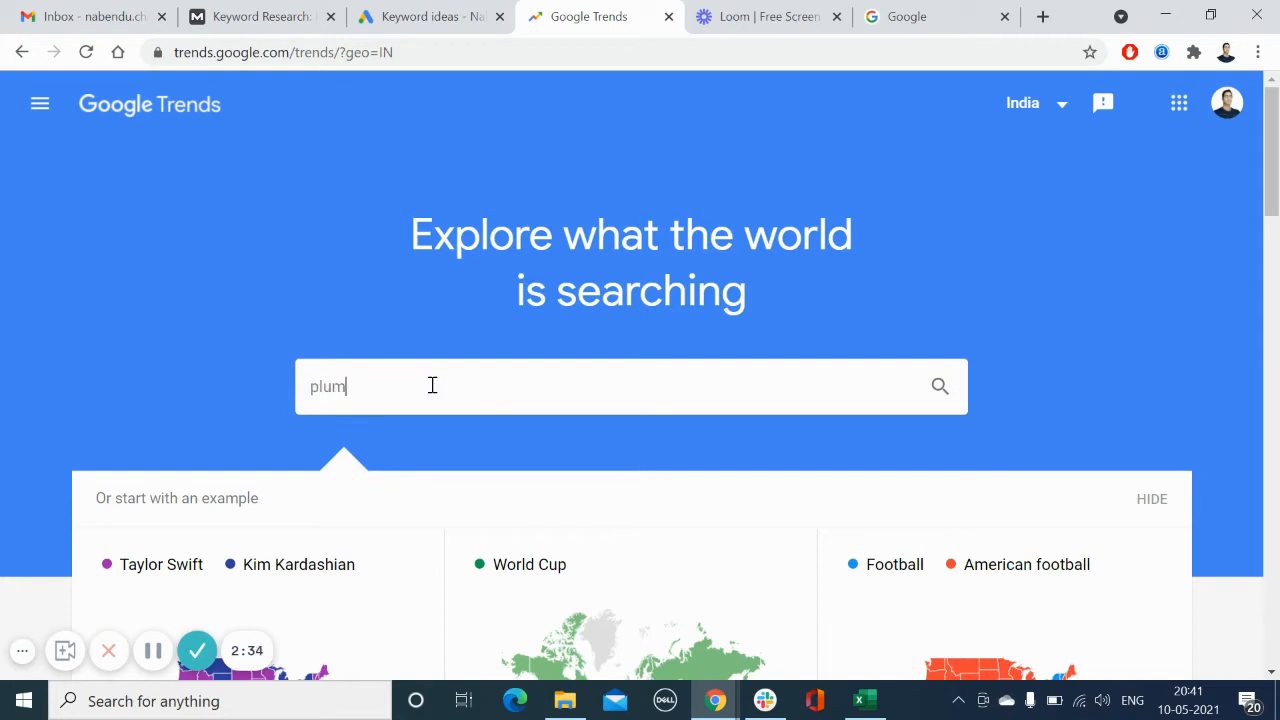
type(" cake")
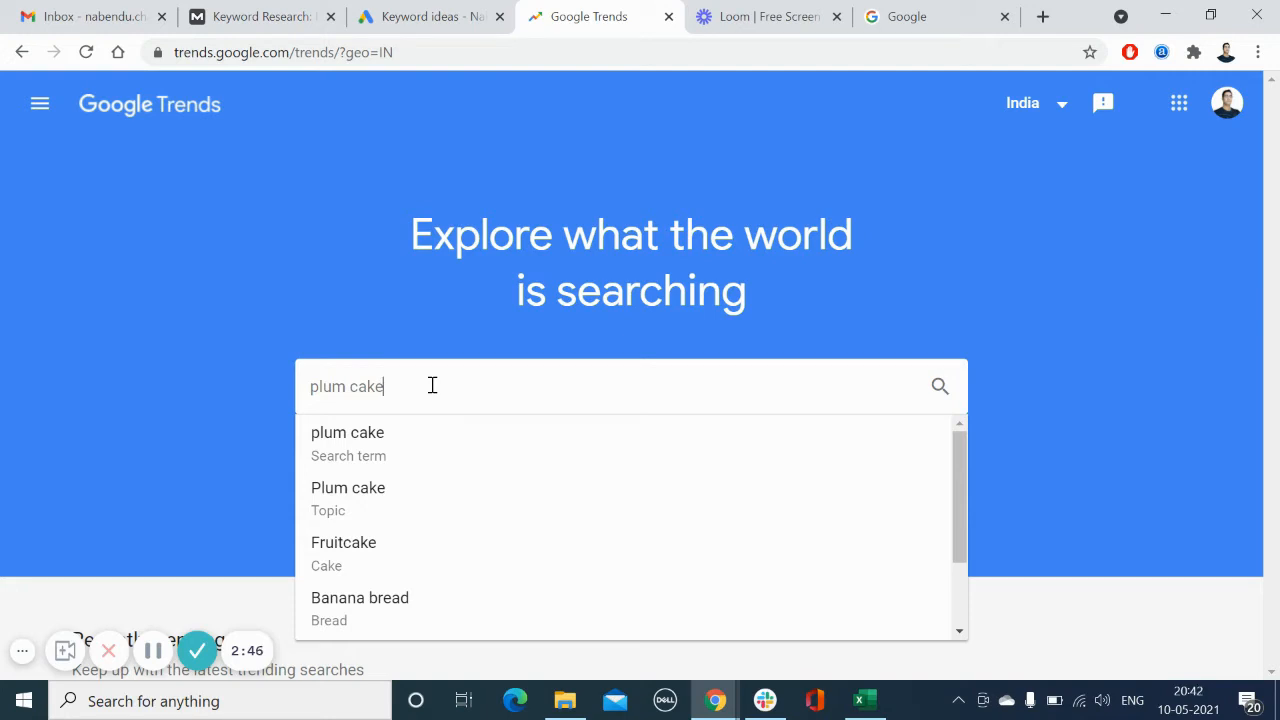
left_click(381, 446)
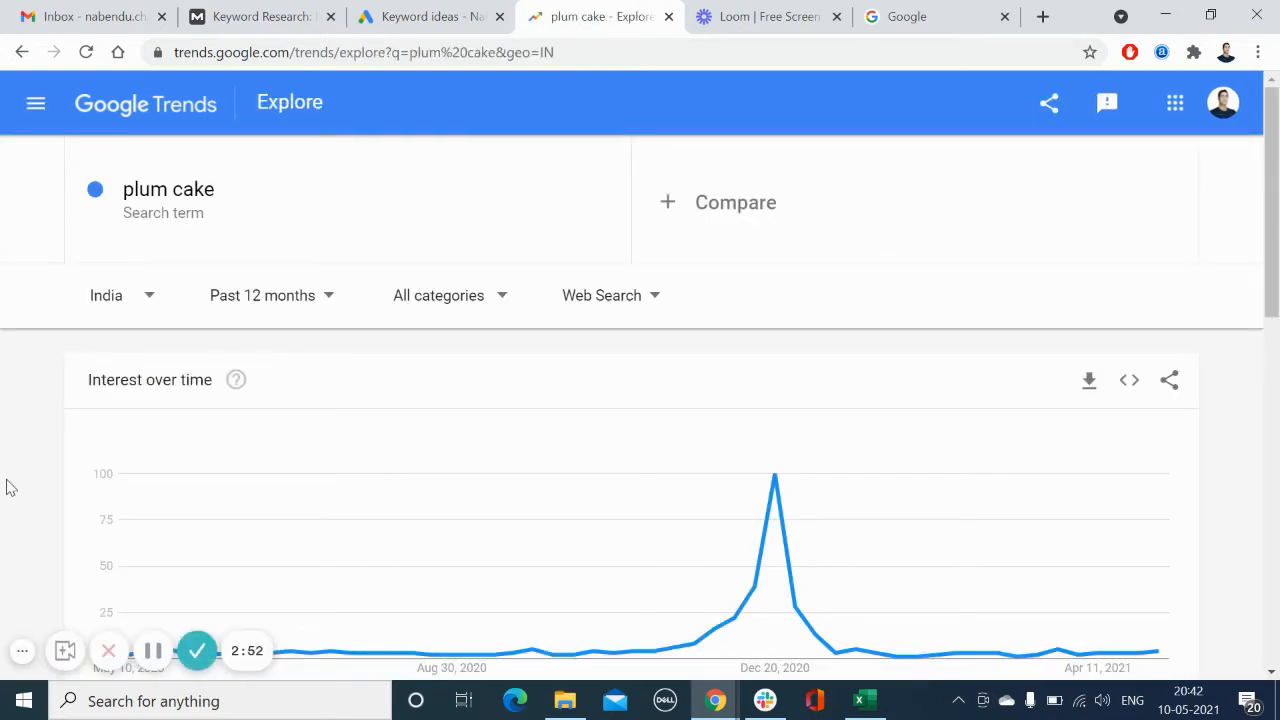
Step: Examine the interest over time chart and the interest by subregion map for plum cake
scroll(8, 490, "down", 1)
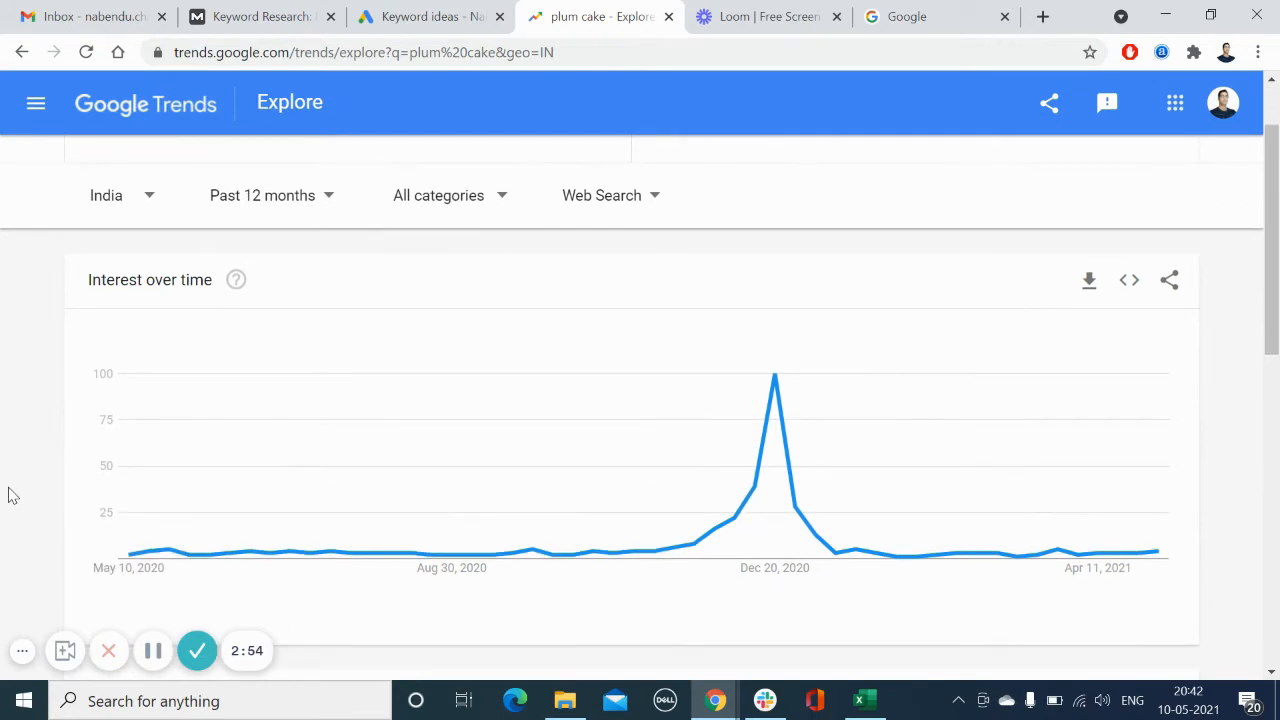
scroll(10, 492, "up", 1)
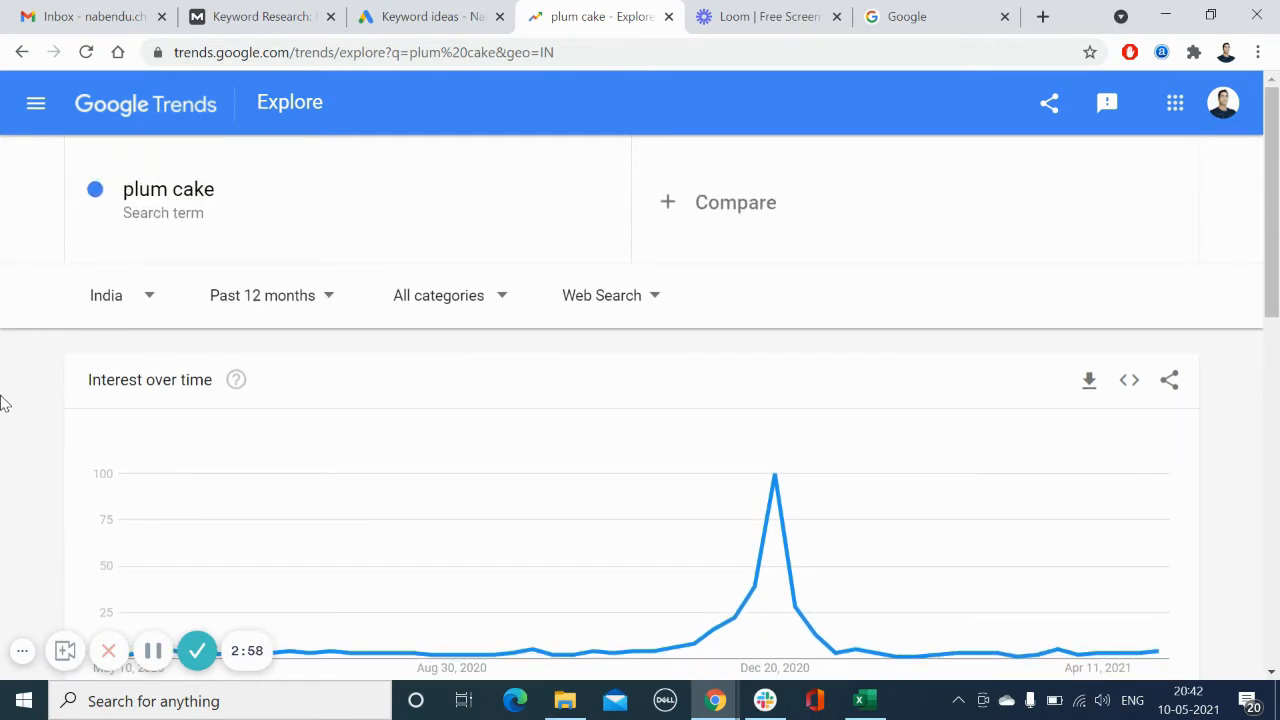
scroll(5, 402, "down", 2)
scroll(6, 420, "up", 1)
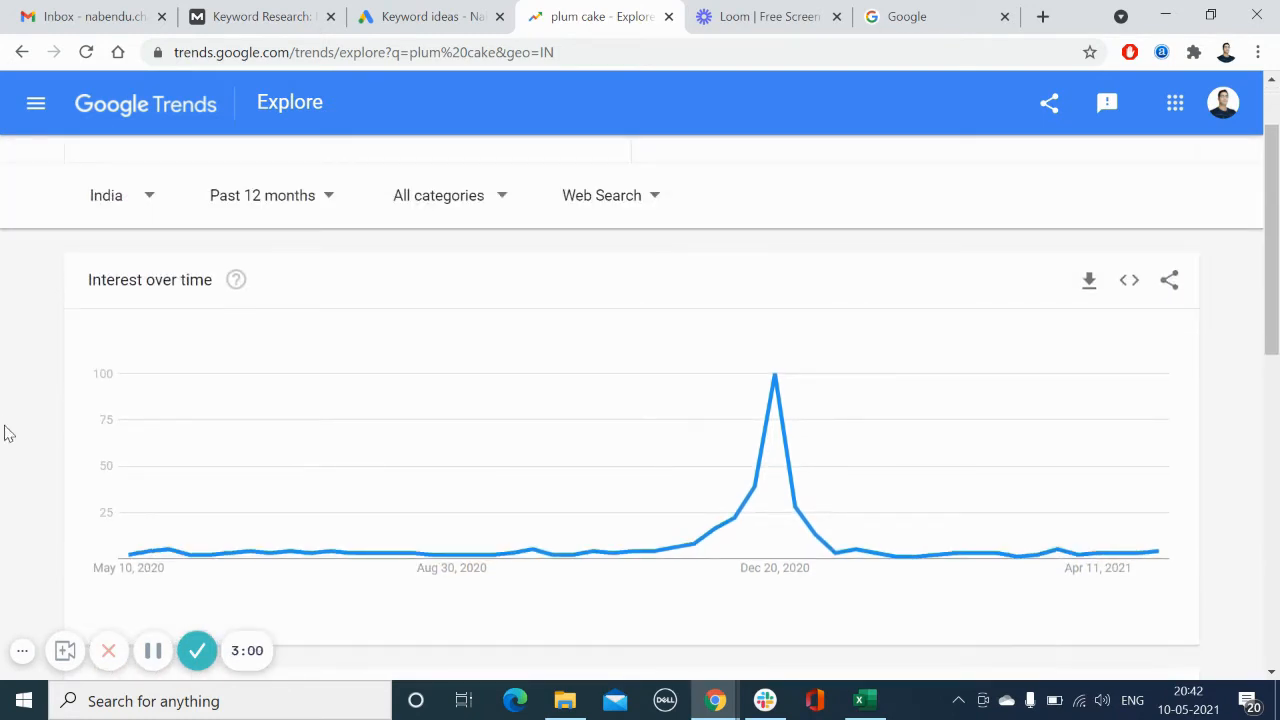
mouse_move(135, 556)
scroll(1113, 449, "down", 2)
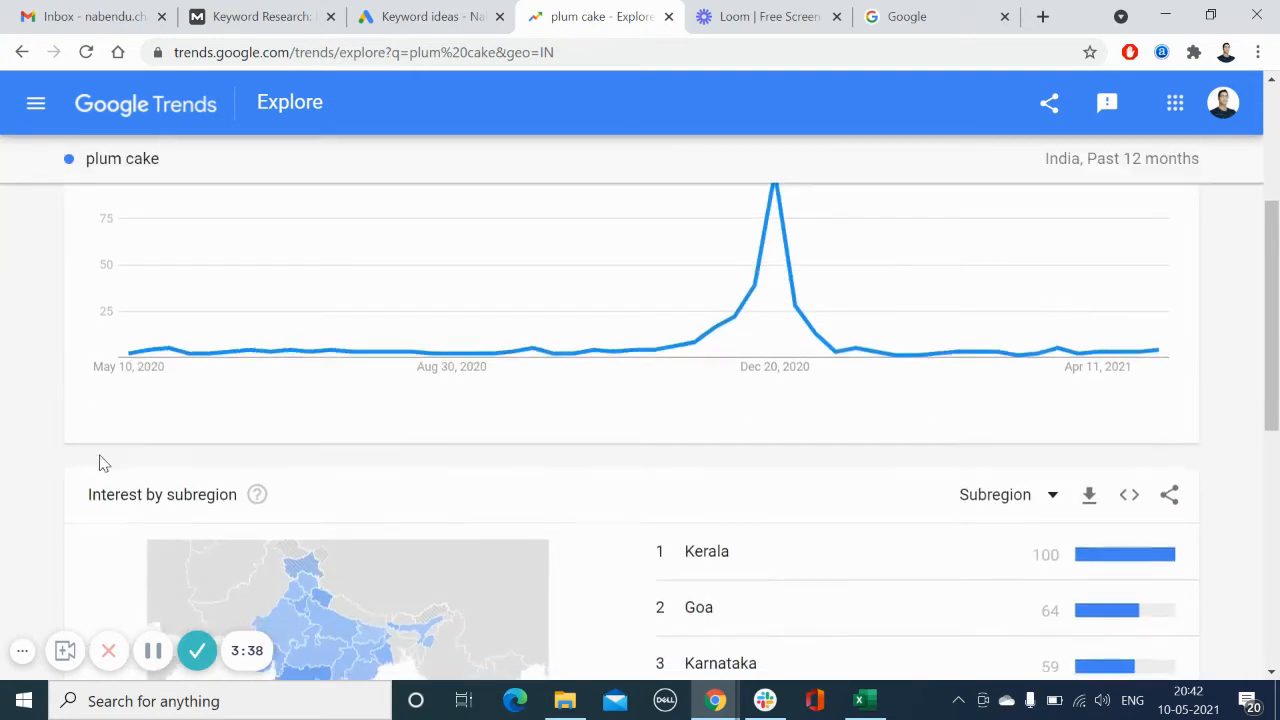
scroll(100, 457, "down", 3)
scroll(97, 463, "up", 1)
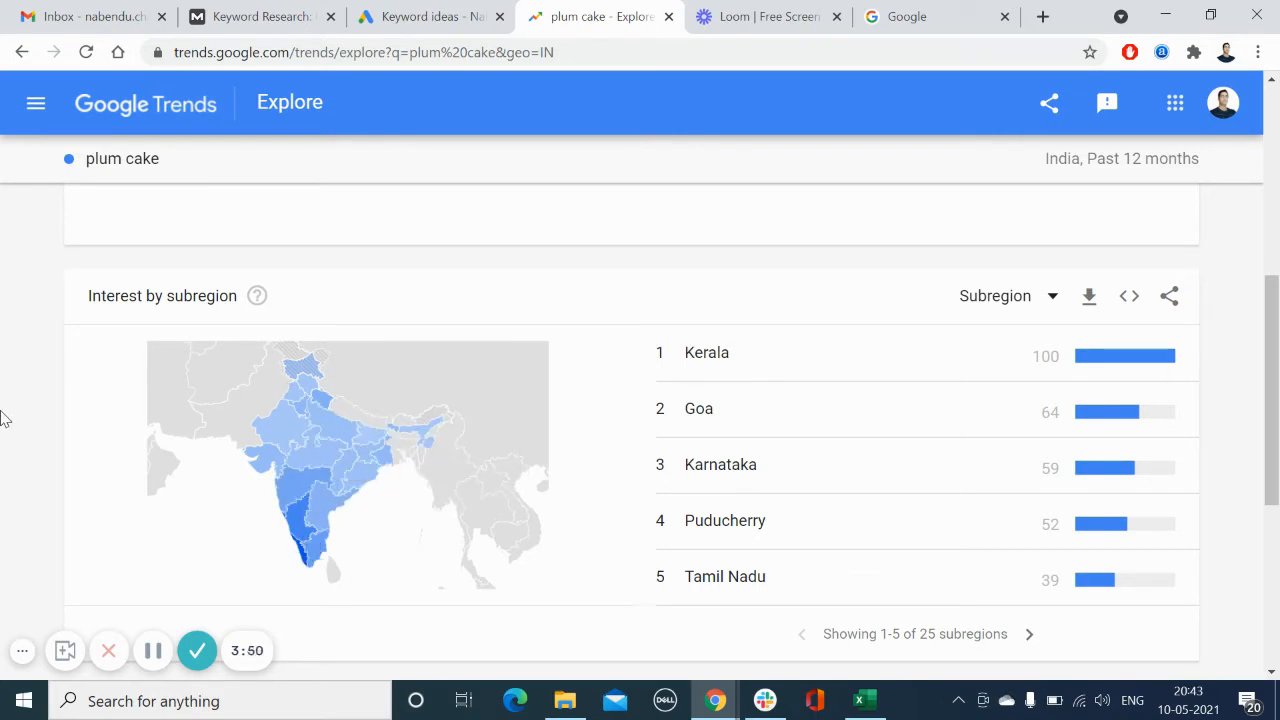
mouse_move(308, 570)
scroll(783, 340, "down", 1)
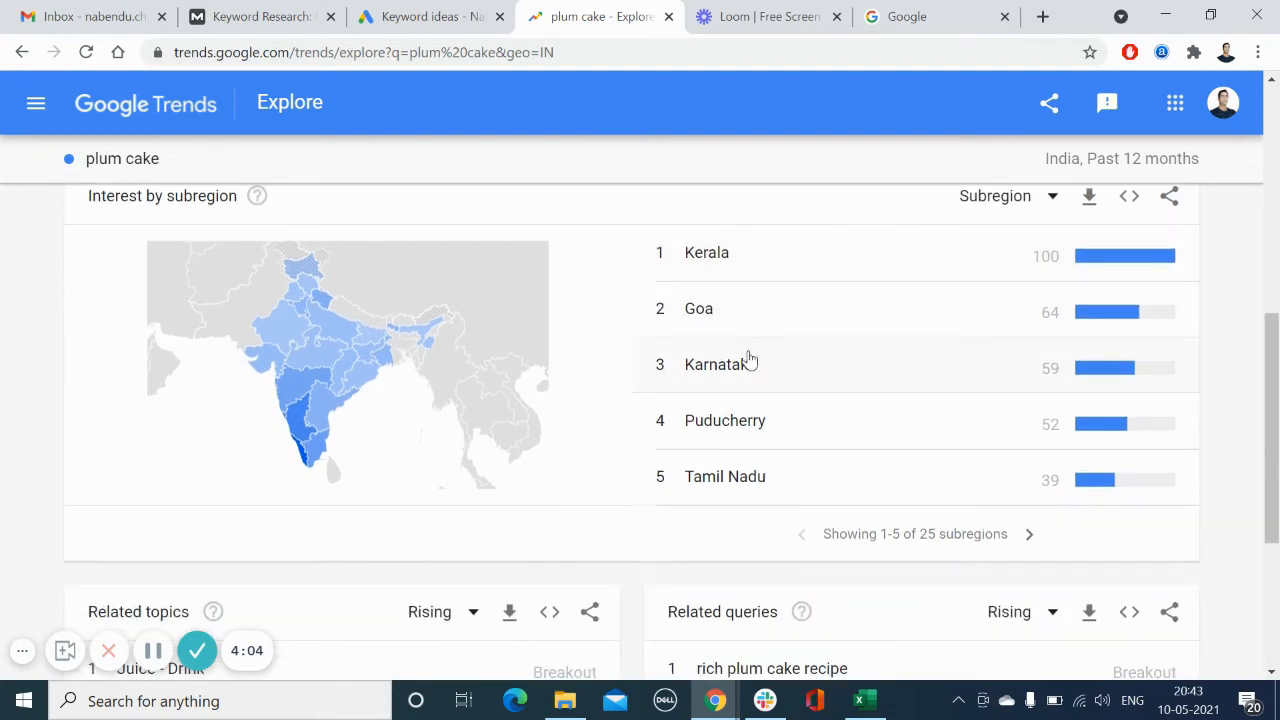
Step: Page through the subregion rankings to the next five and back, then return to the top of the page
left_click(1029, 535)
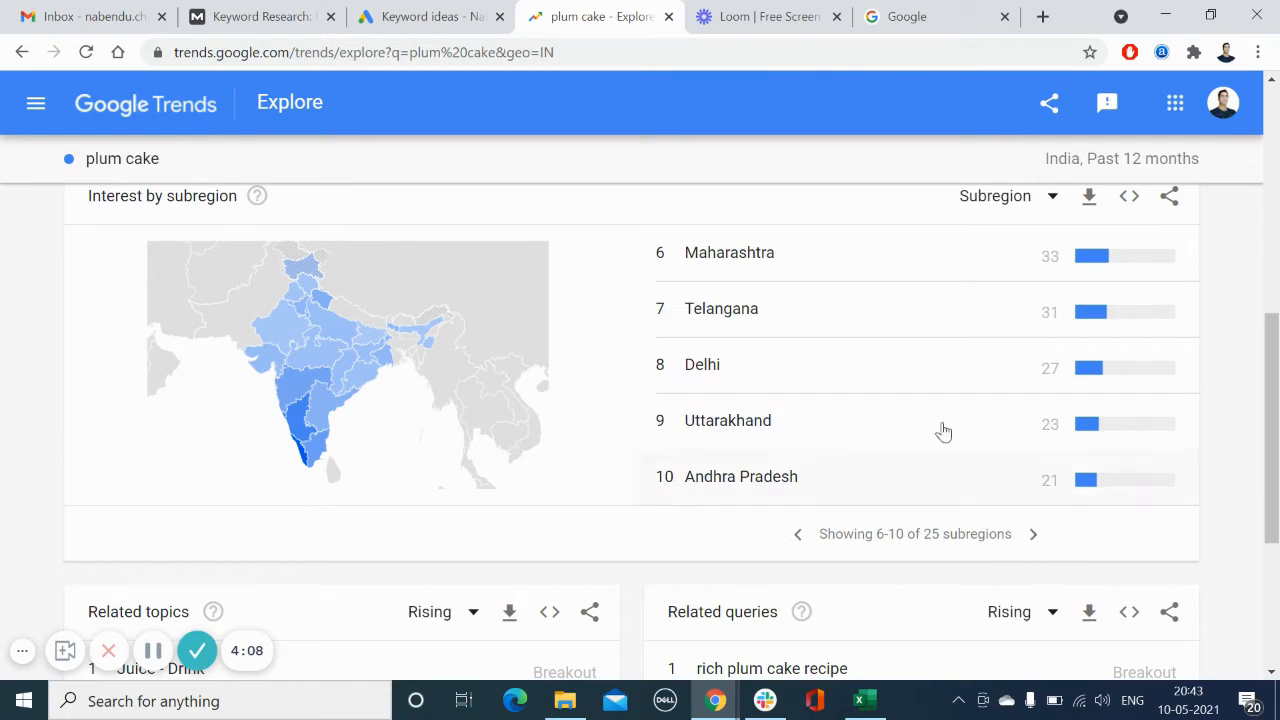
left_click(798, 540)
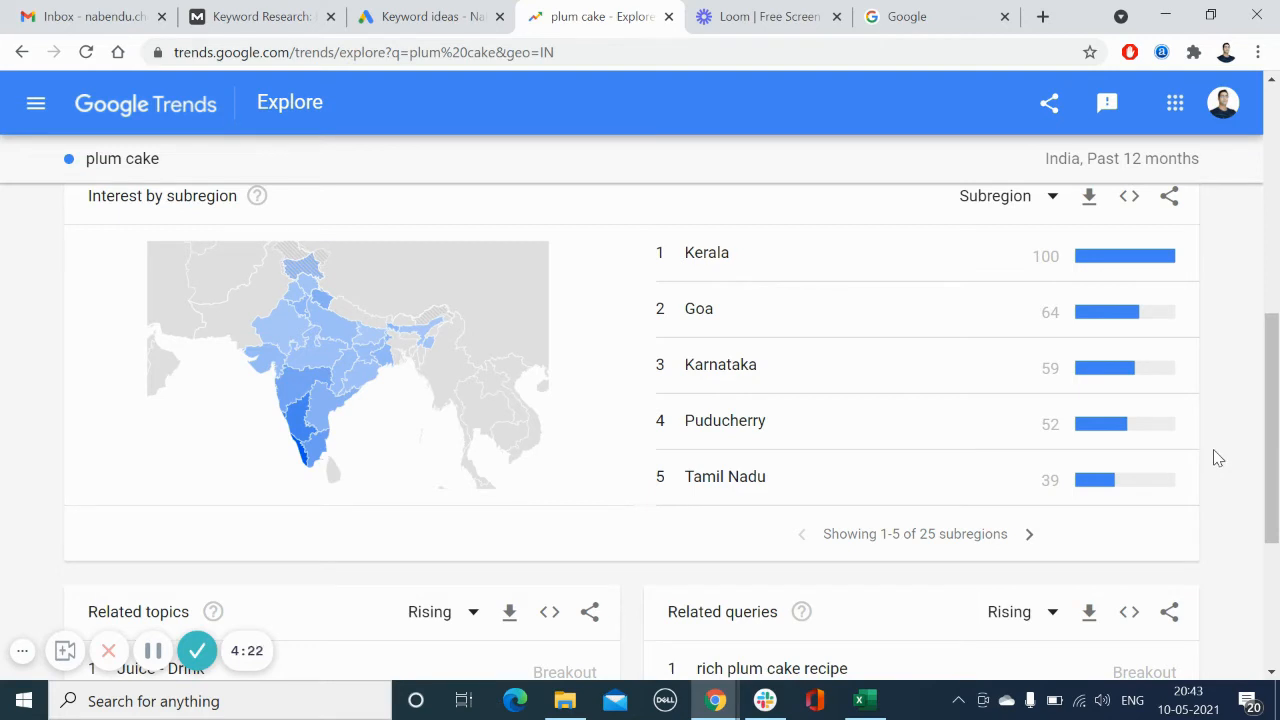
scroll(1214, 457, "up", 3)
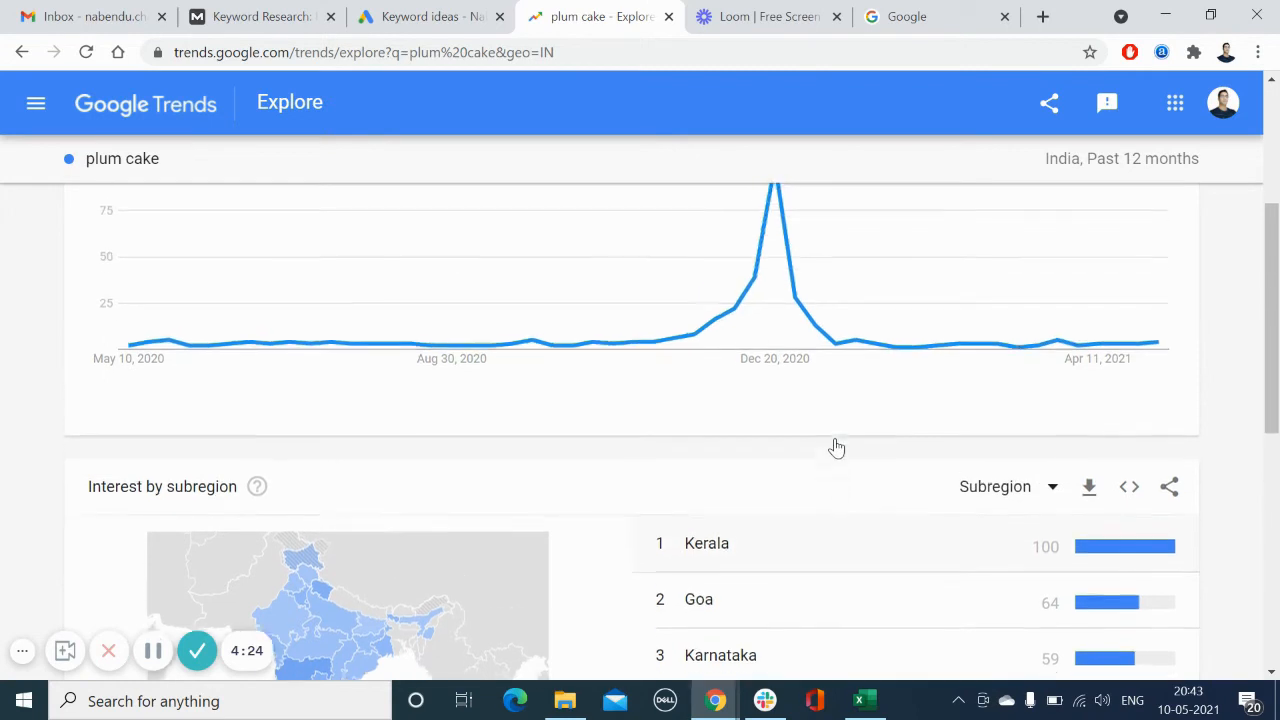
scroll(836, 448, "up", 3)
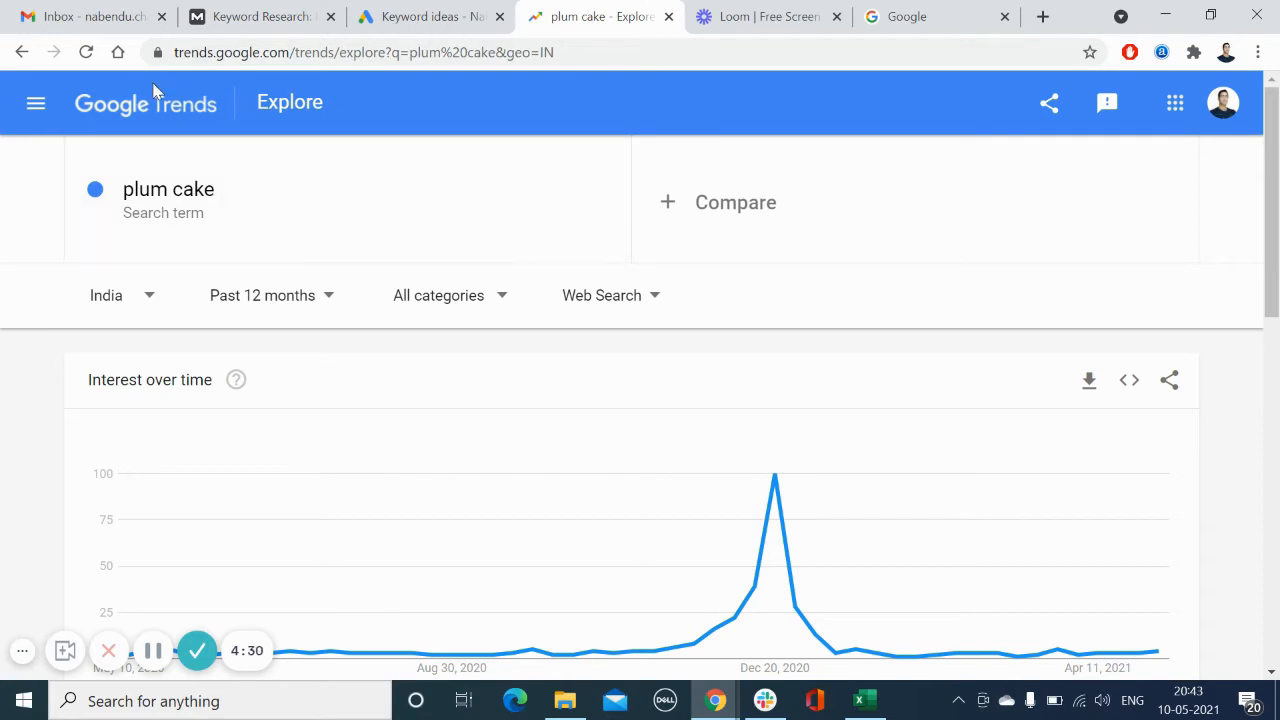
Step: Open Keyword Planner in Google Ads and discover new keywords for "plum cake"
left_click(425, 14)
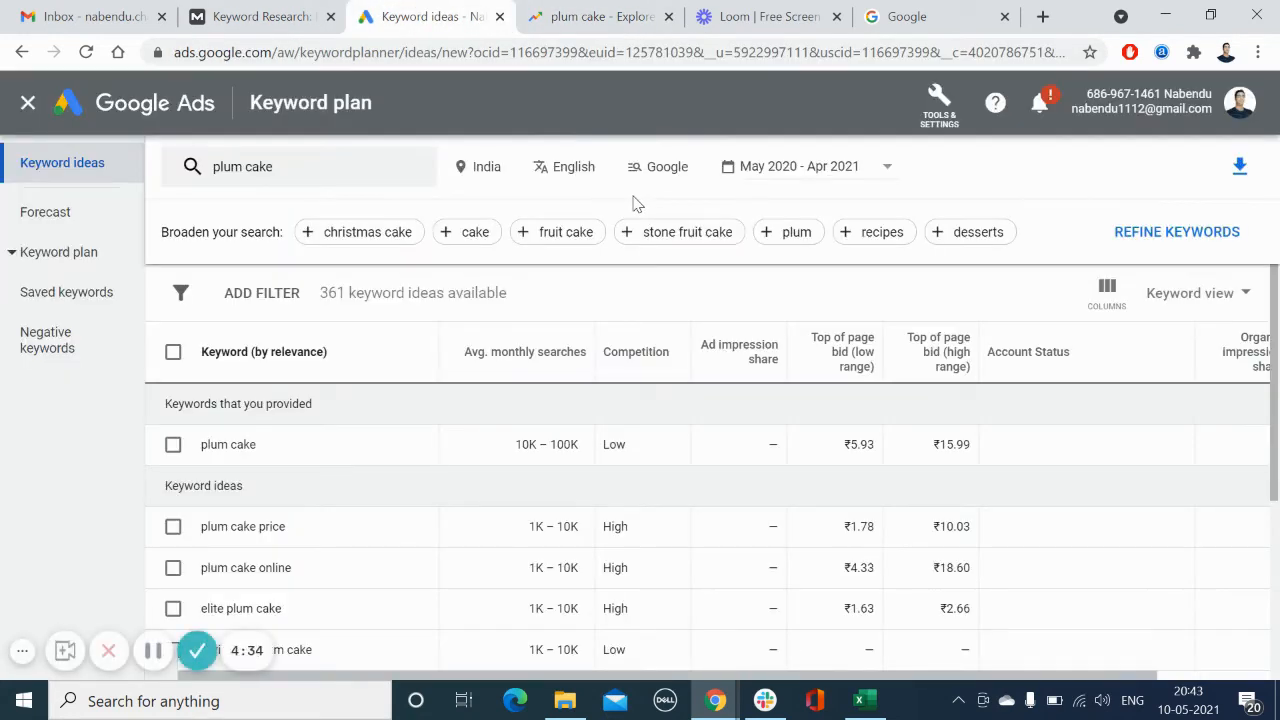
left_click(950, 111)
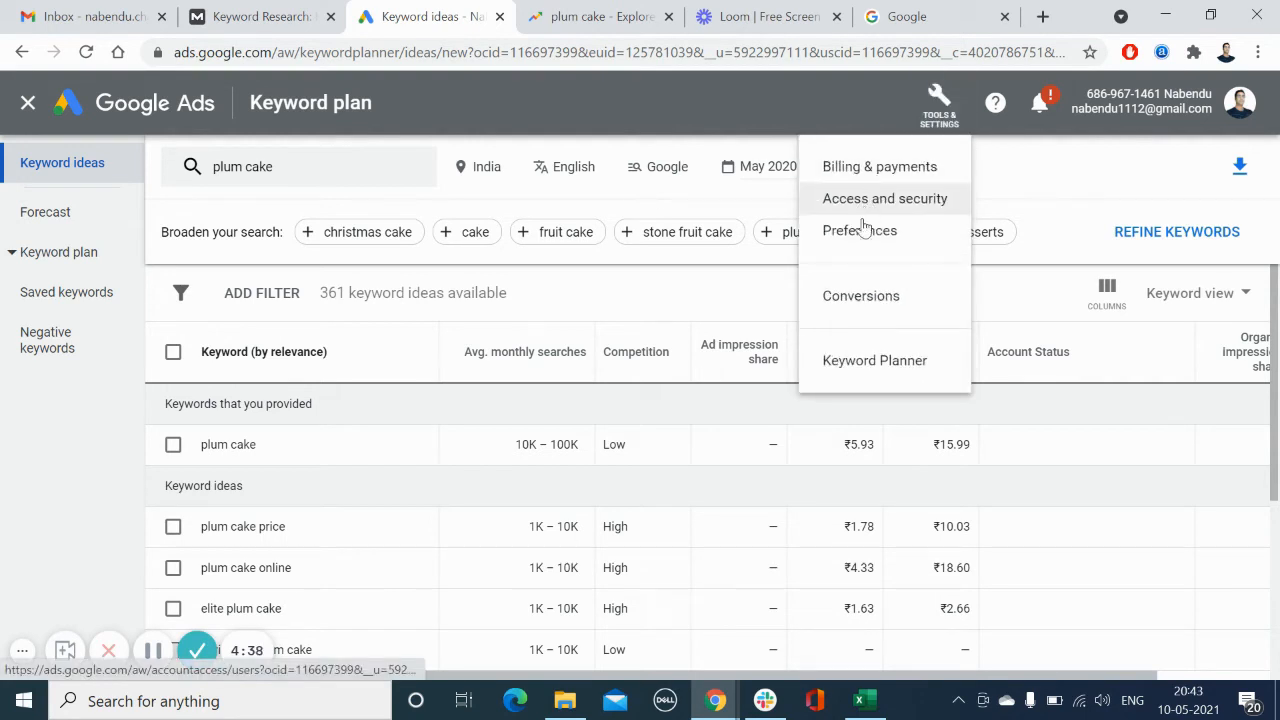
left_click(863, 368)
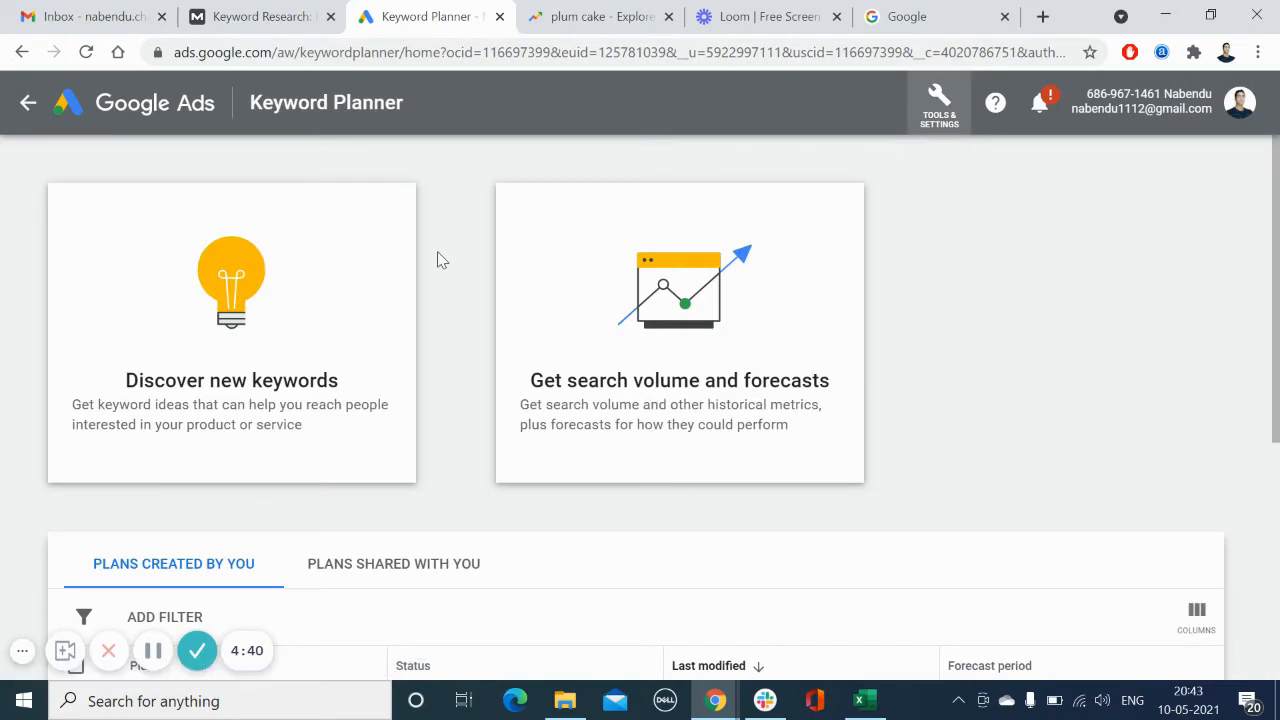
left_click(233, 280)
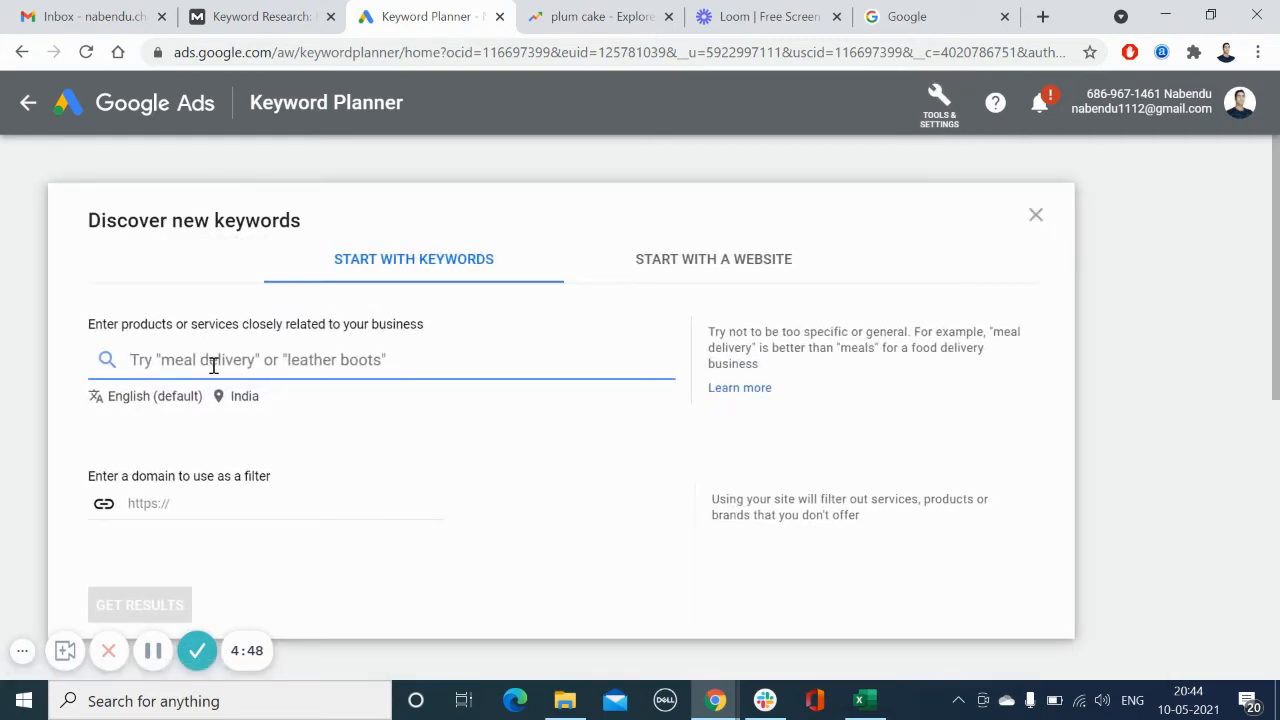
type("plum ")
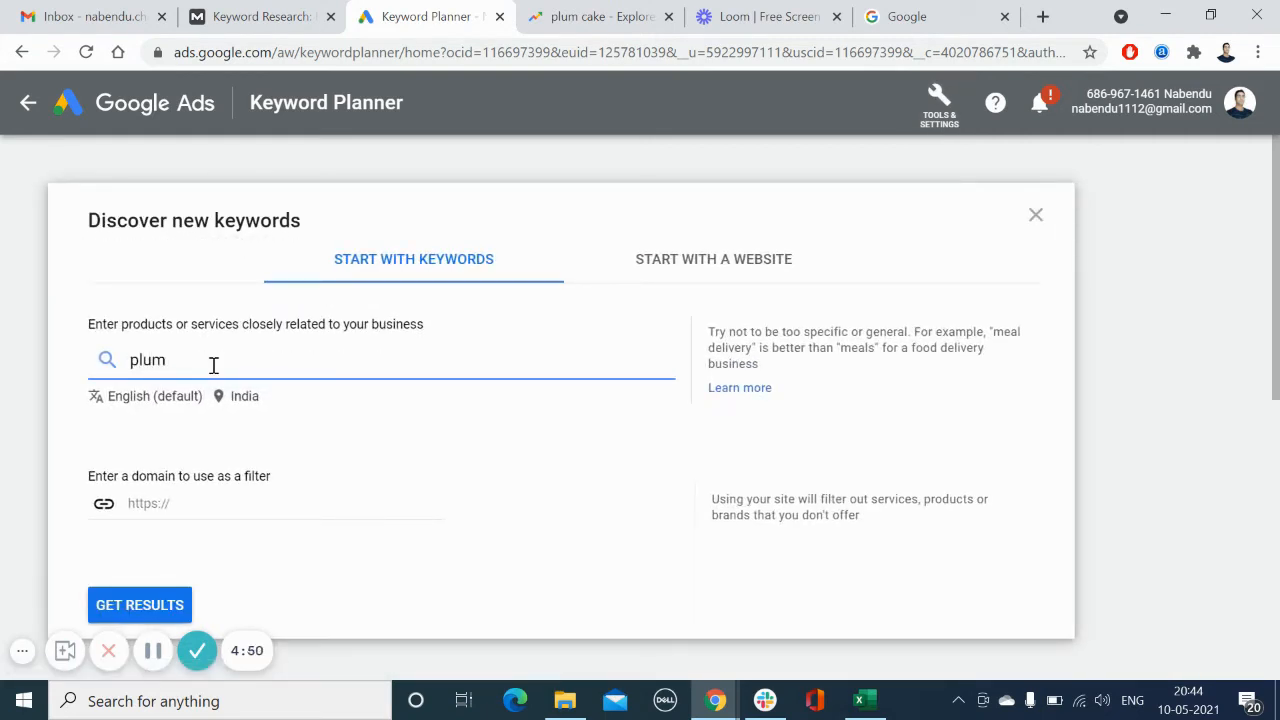
type("cake")
left_click(143, 606)
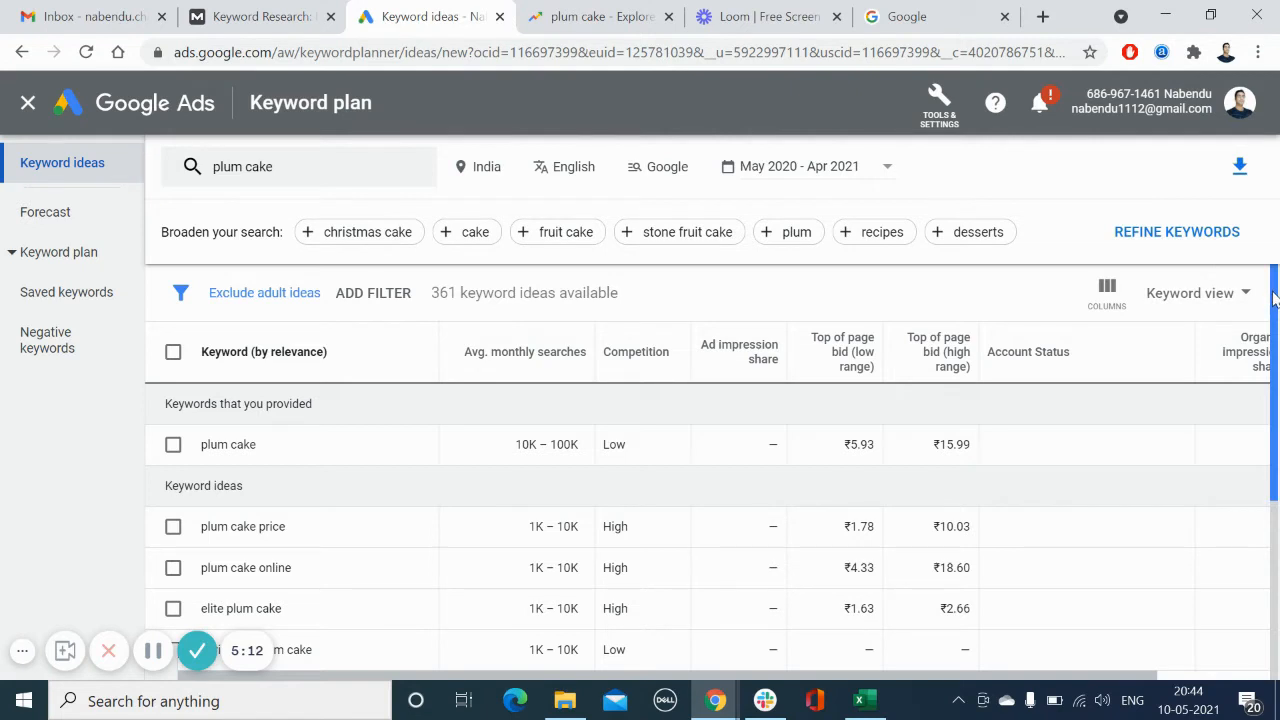
Step: Scroll through the plum cake keyword ideas, reviewing monthly searches and competition
left_click_drag(1274, 298, 1275, 318)
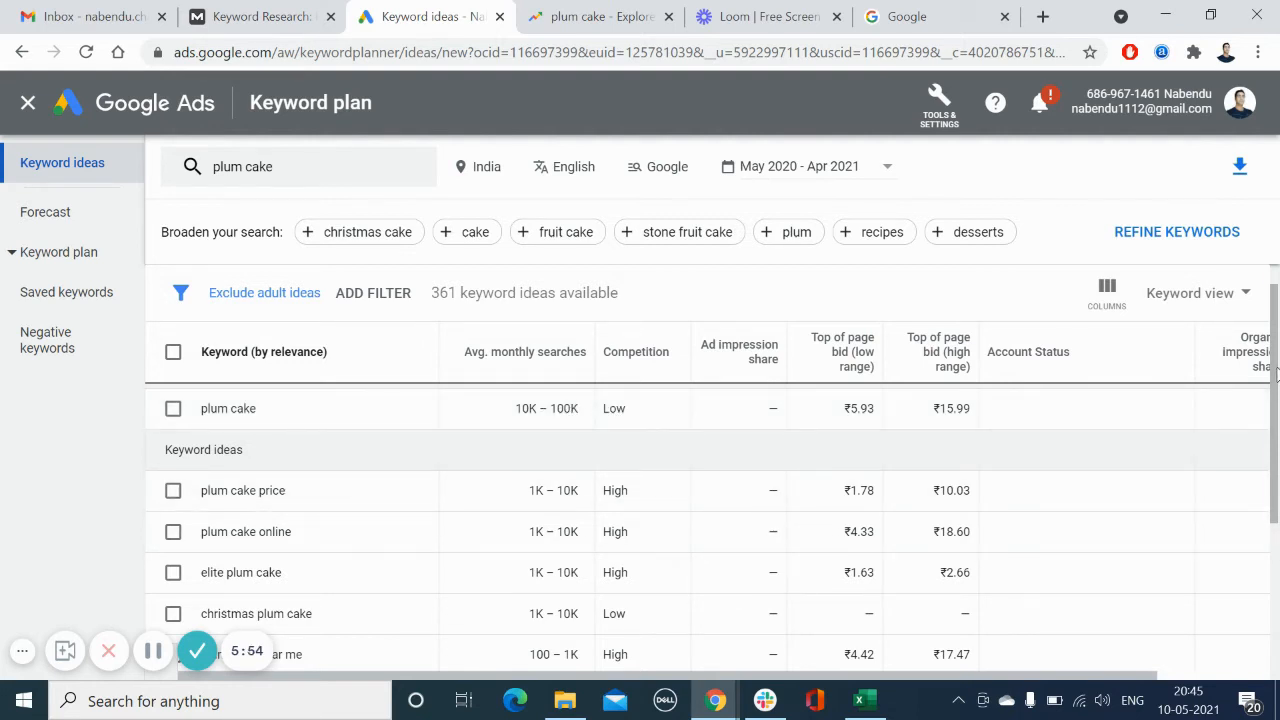
mouse_move(1275, 372)
left_mouse_down()
mouse_move(1277, 400)
mouse_move(1277, 370)
left_mouse_up()
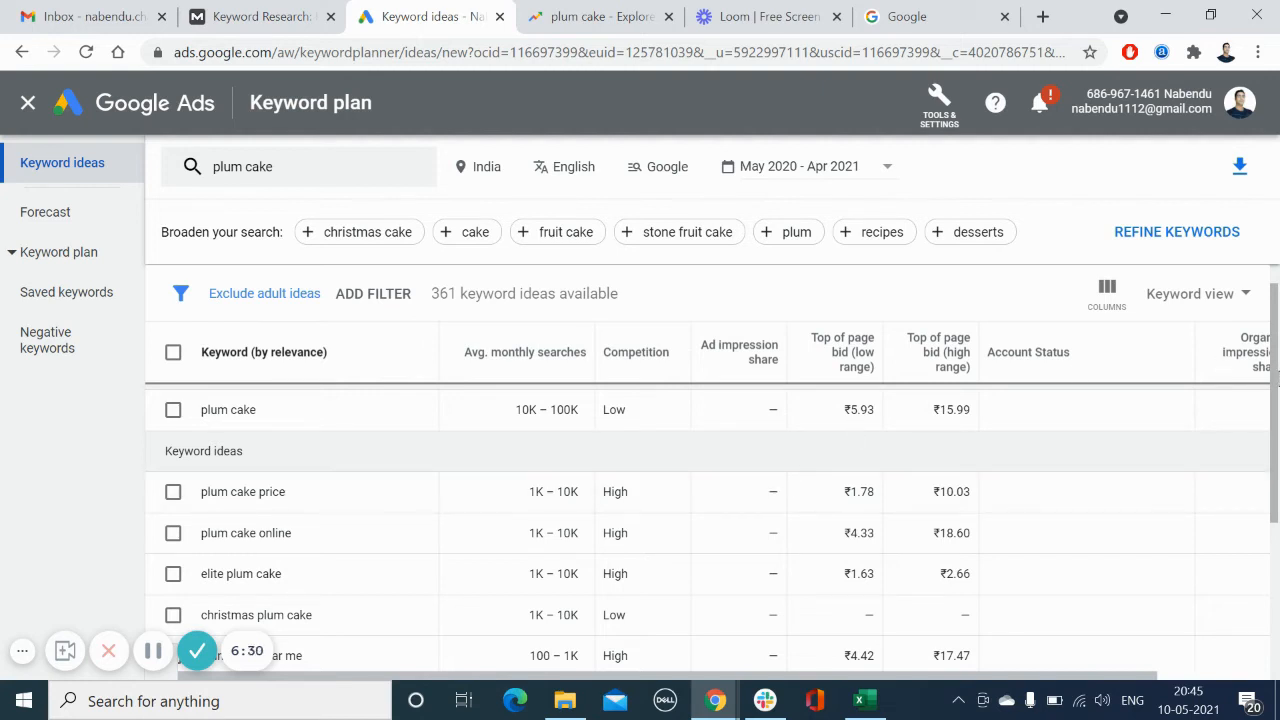
left_click_drag(1276, 373, 1276, 410)
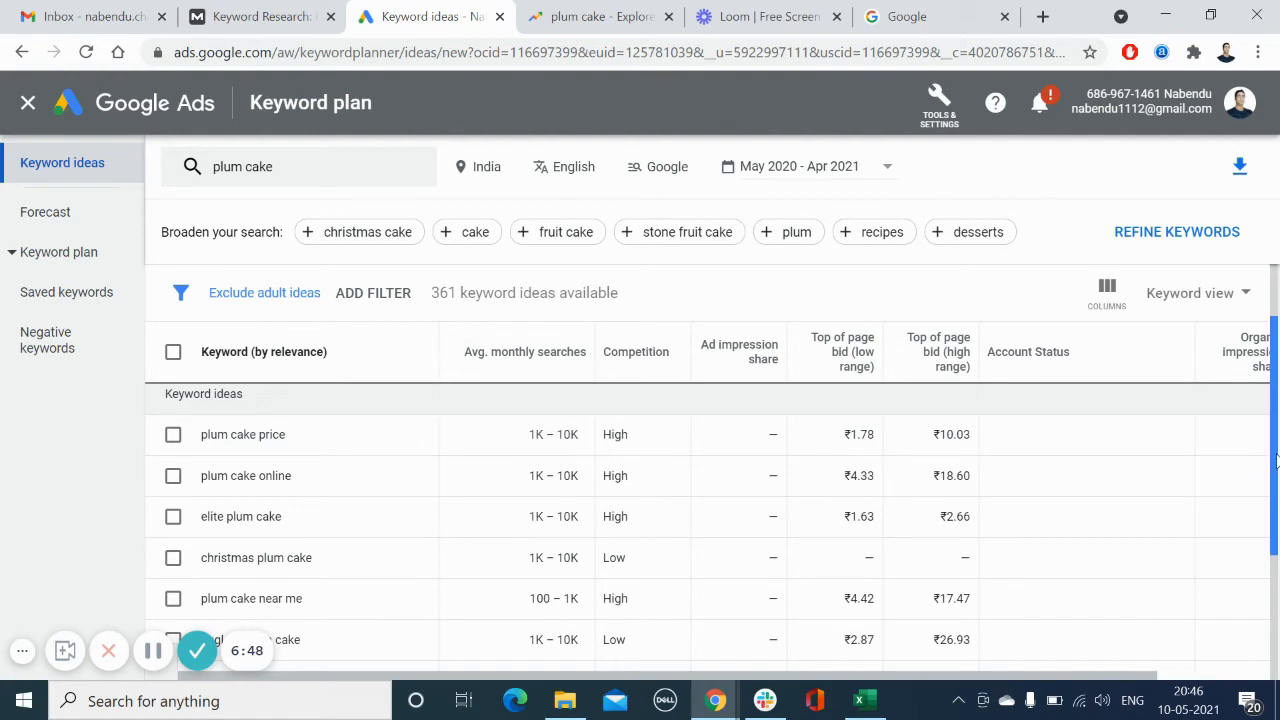
left_click_drag(1276, 462, 1276, 513)
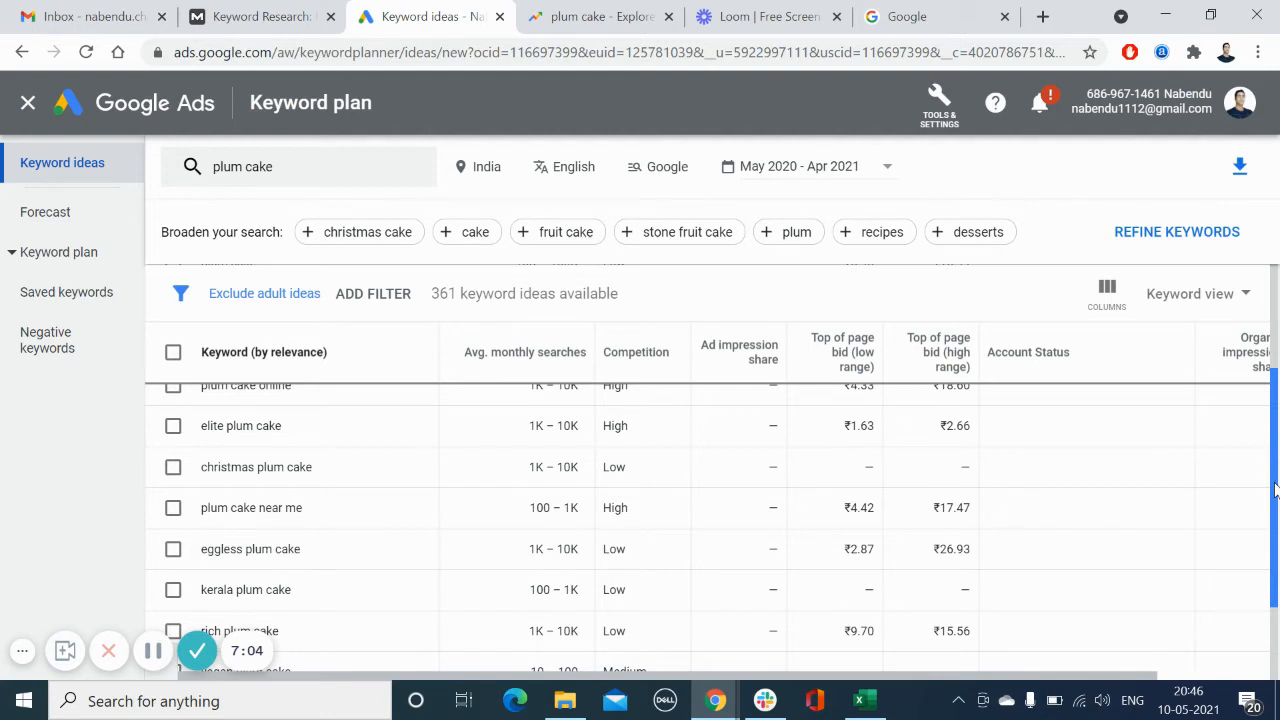
left_click_drag(1275, 488, 1276, 515)
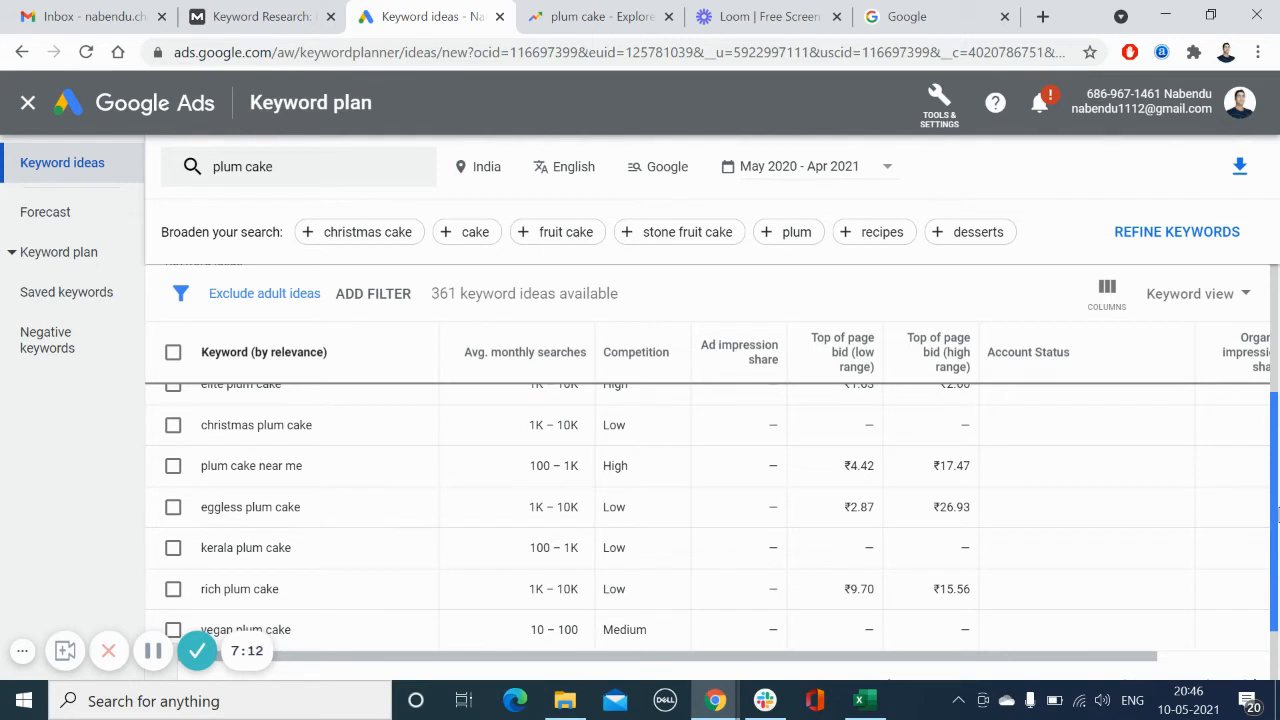
left_click_drag(1277, 515, 1277, 528)
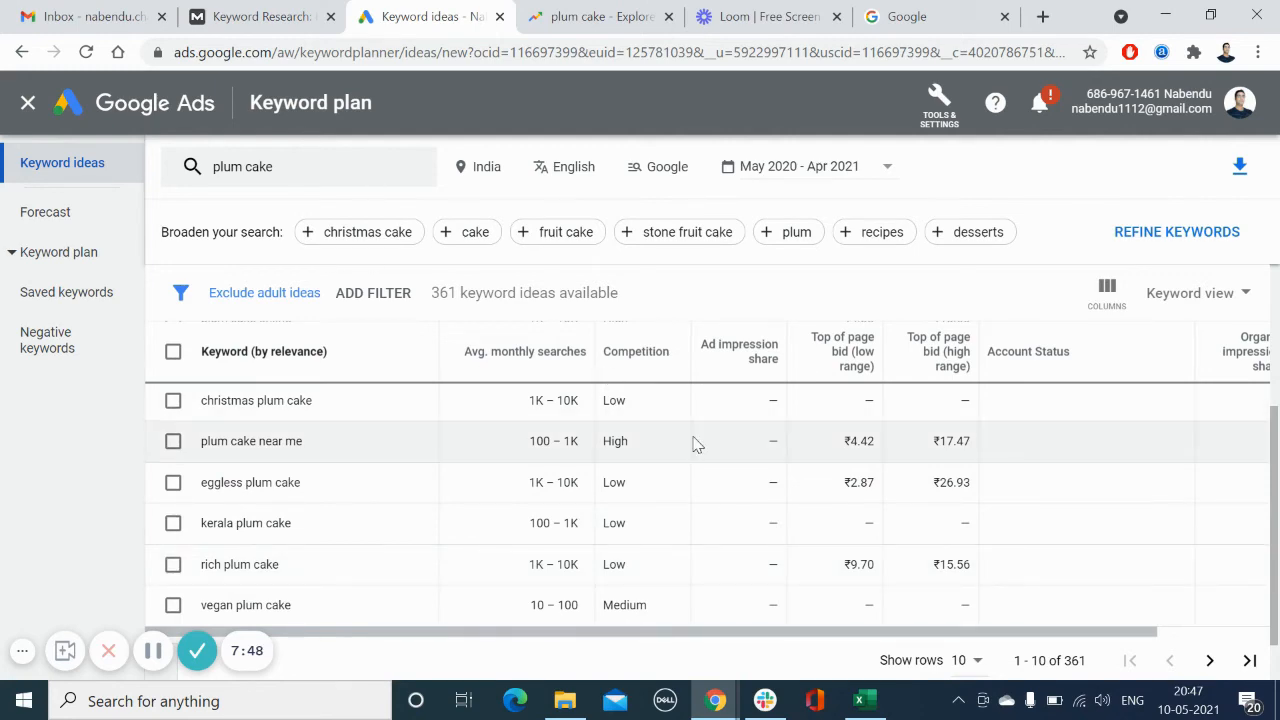
Step: Switch to Excel and enter "Plum cake" under Keyword theme in cell A2
left_click(866, 702)
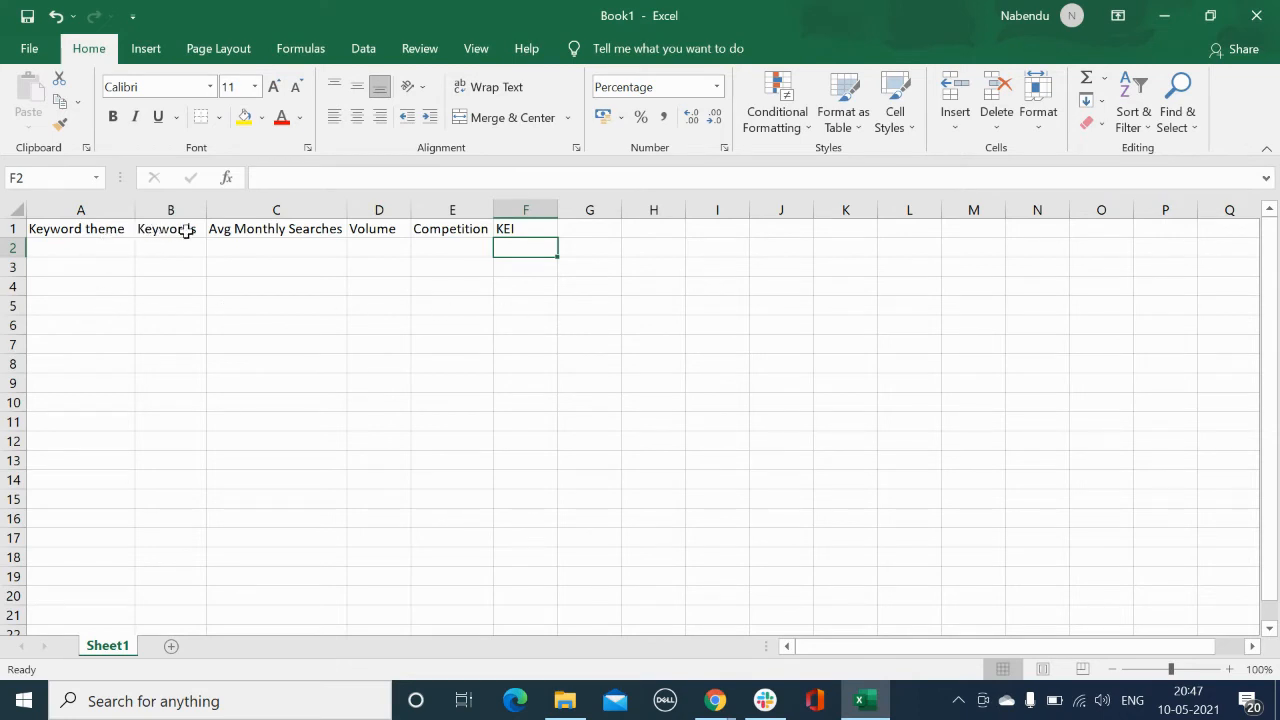
left_click(104, 245)
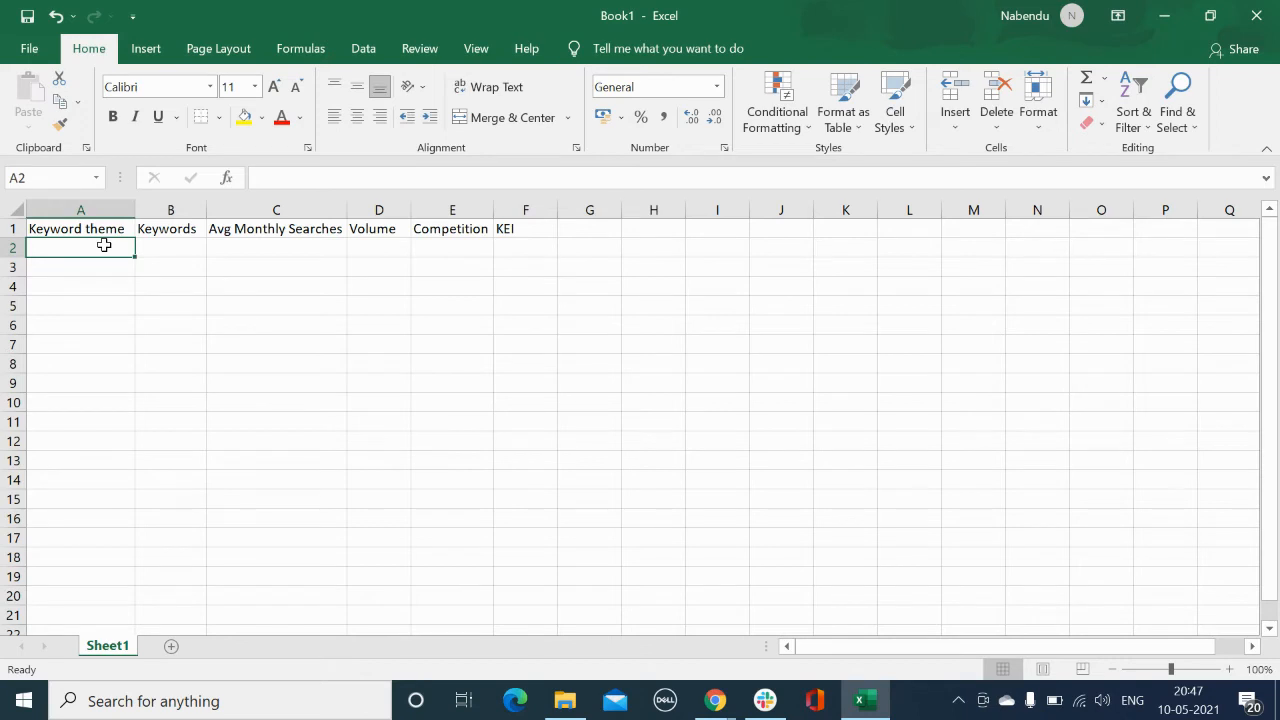
type("Plum cak")
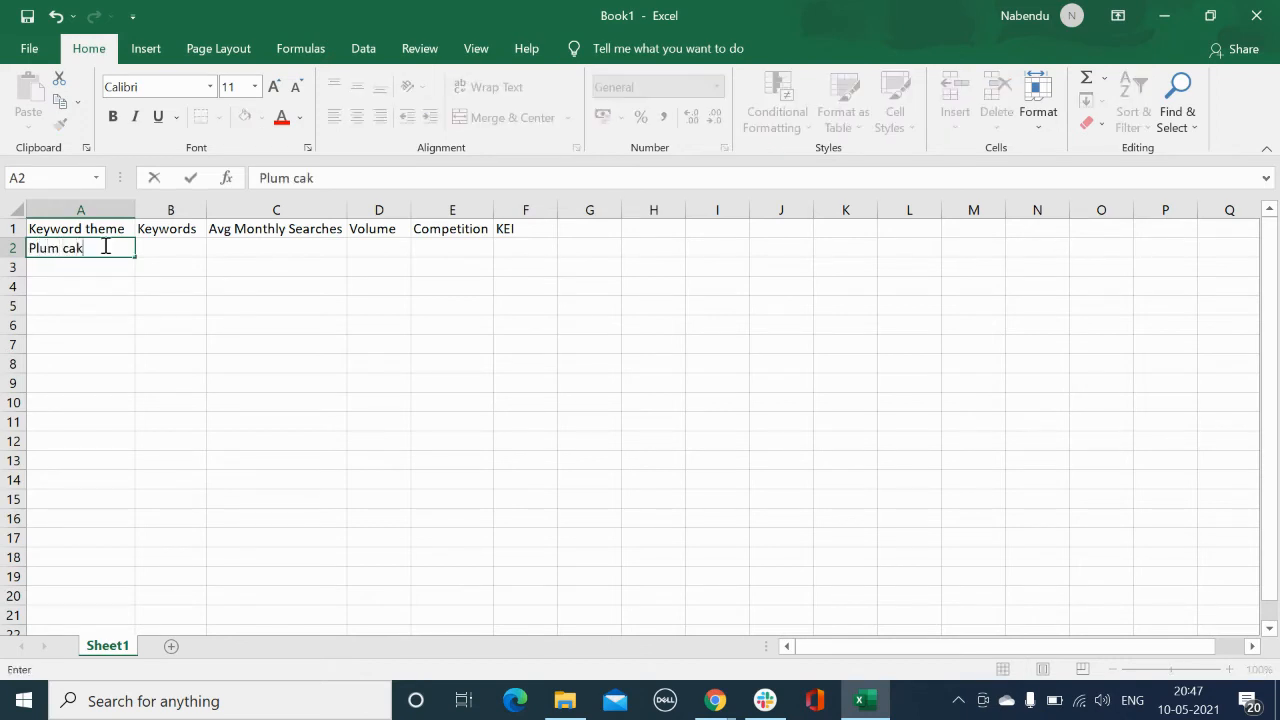
type("e")
left_click(172, 252)
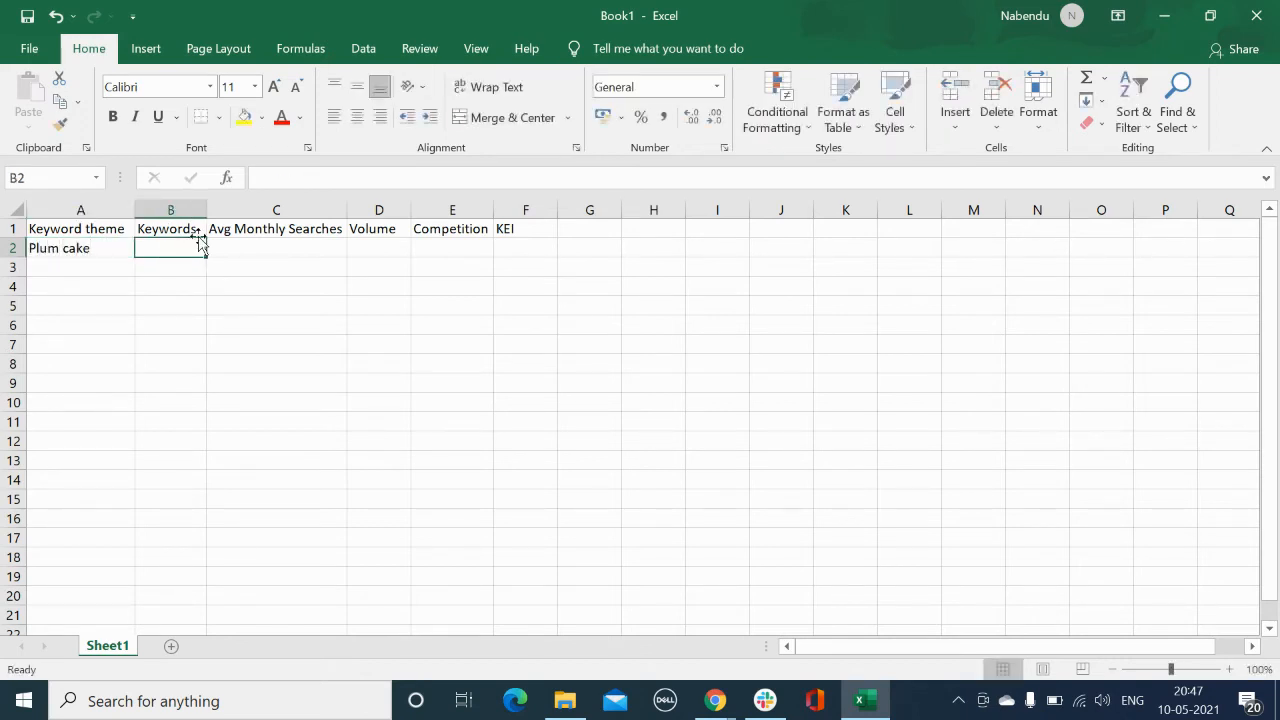
Step: Widen the Keywords and Competition columns
left_click_drag(206, 212, 271, 217)
left_click(213, 284)
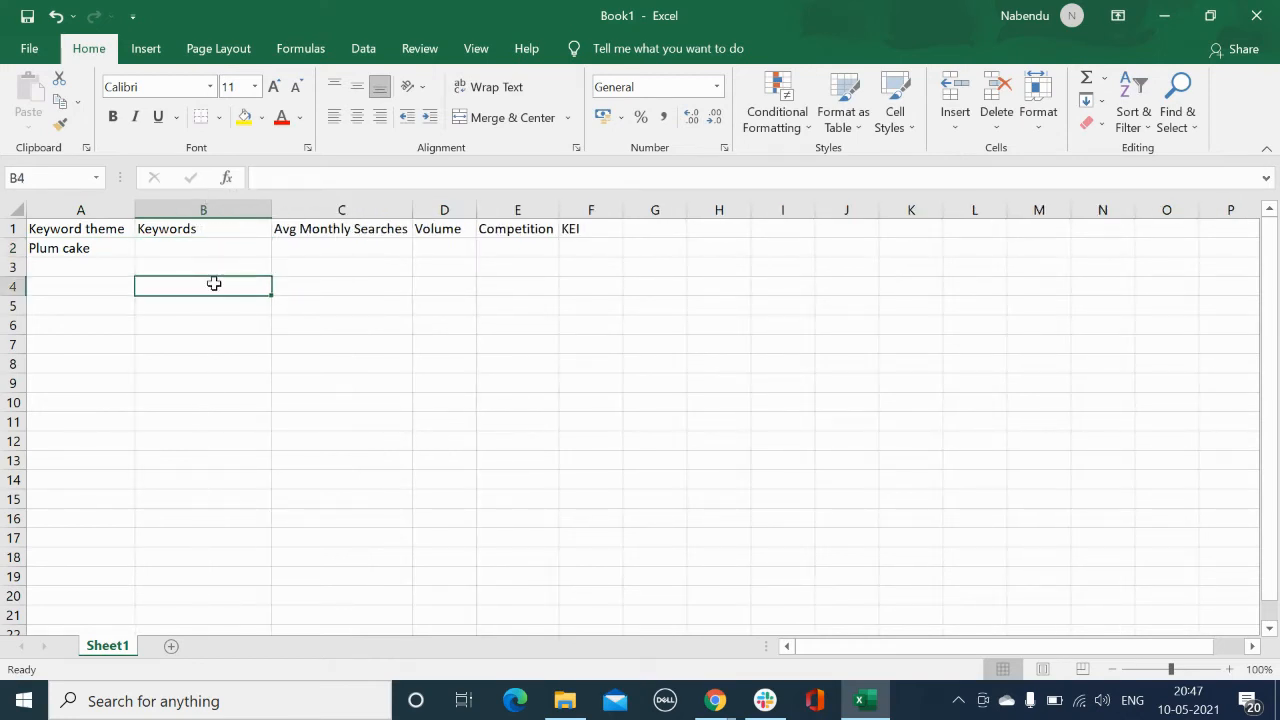
left_click(211, 251)
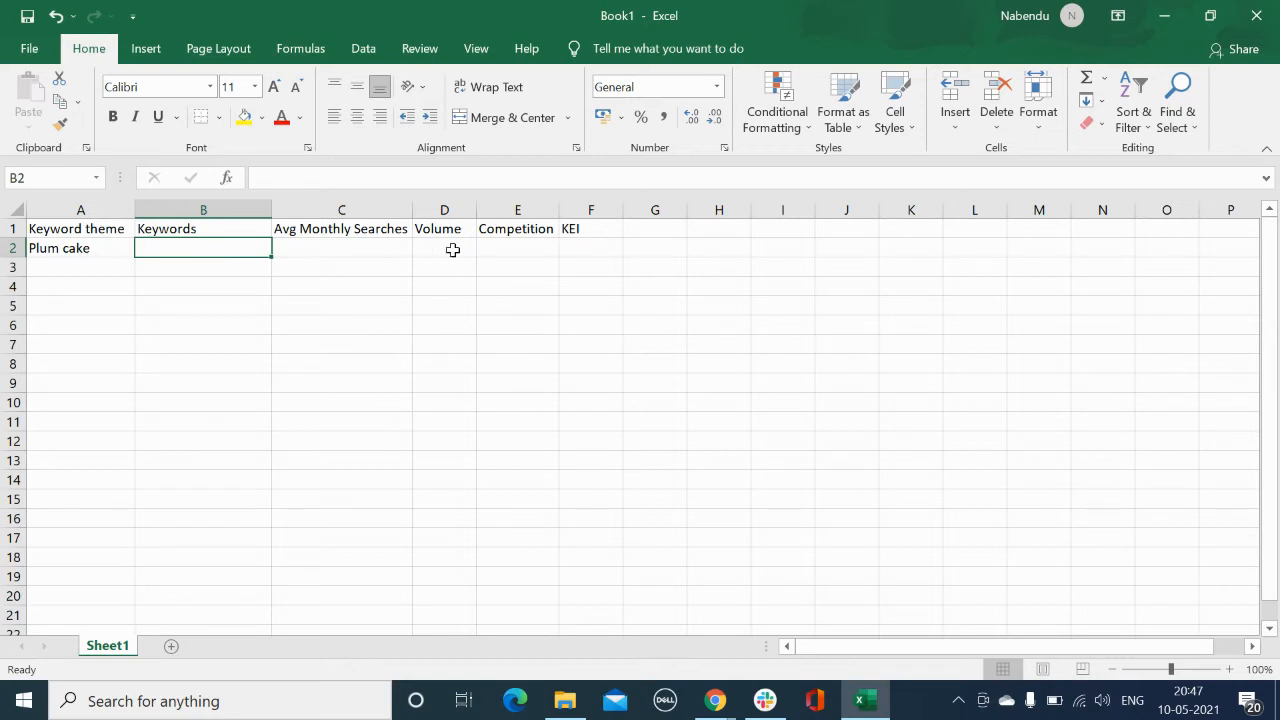
left_click_drag(477, 213, 499, 214)
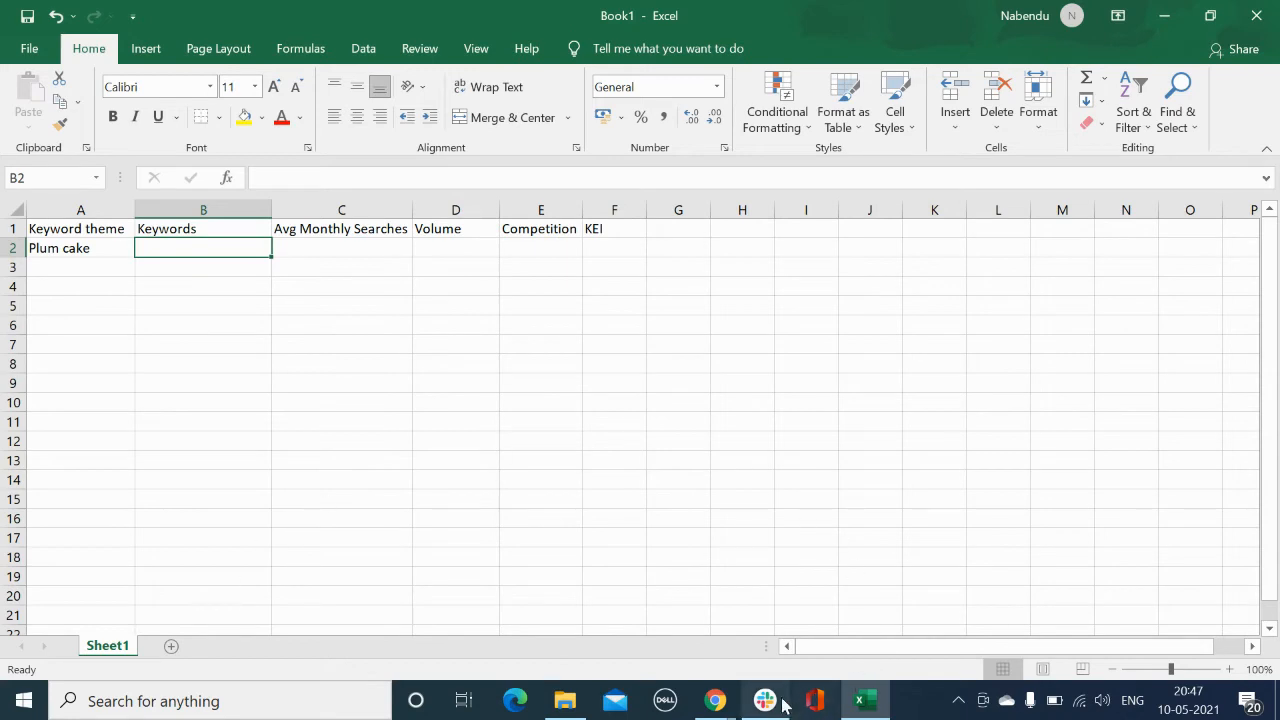
Step: Return to the keyword ideas list in the browser
left_click(715, 700)
left_click(697, 597)
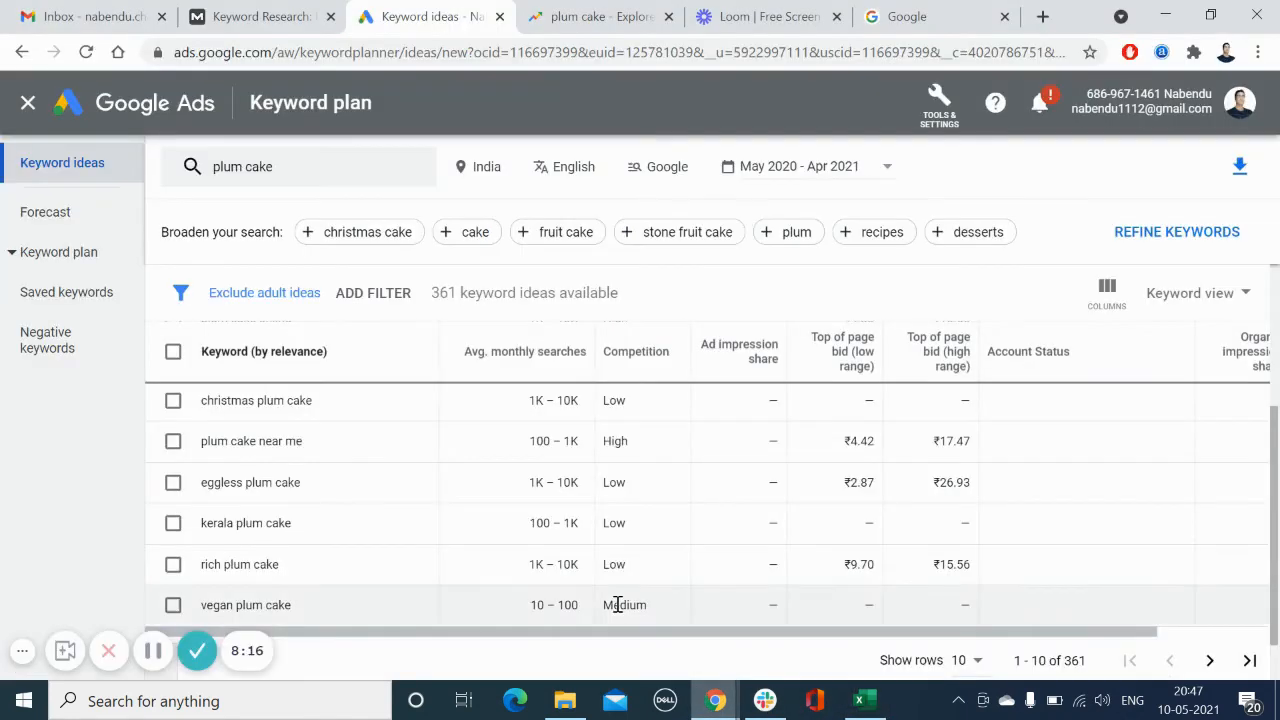
Step: Compare the Excel keyword sheet with the plum cake ideas list in Keyword Planner
left_click(151, 648)
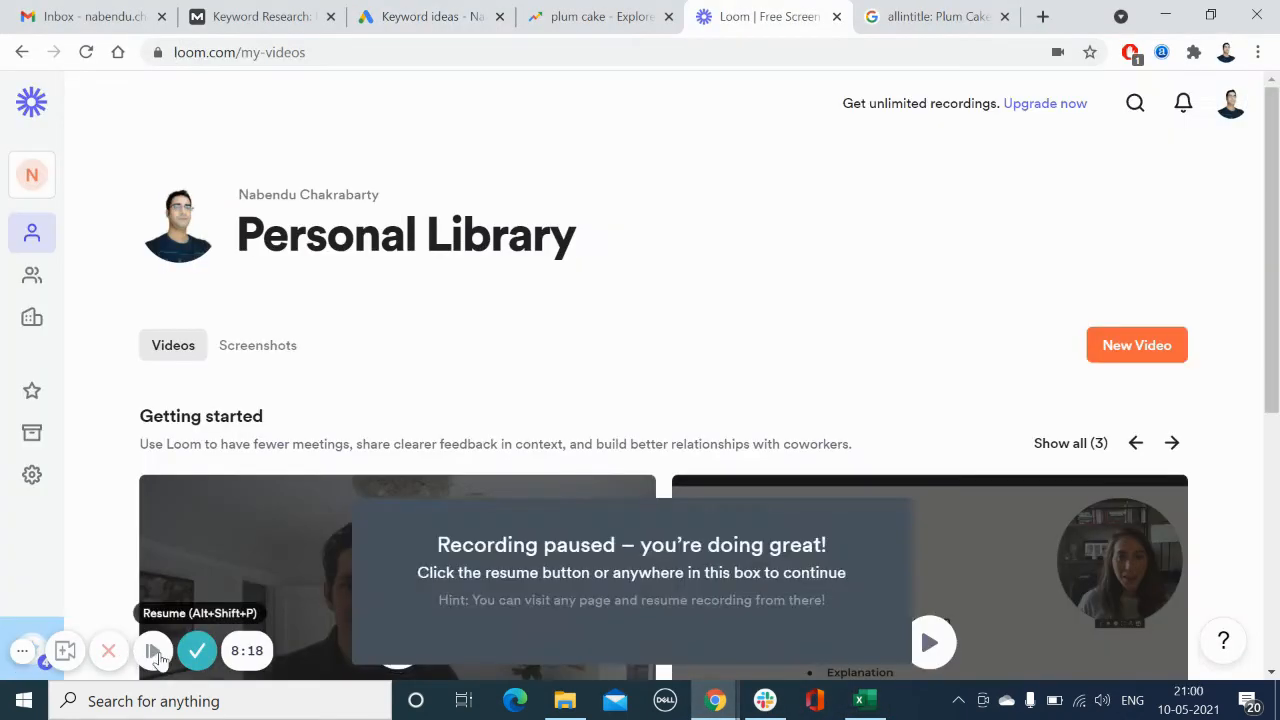
left_click(155, 651)
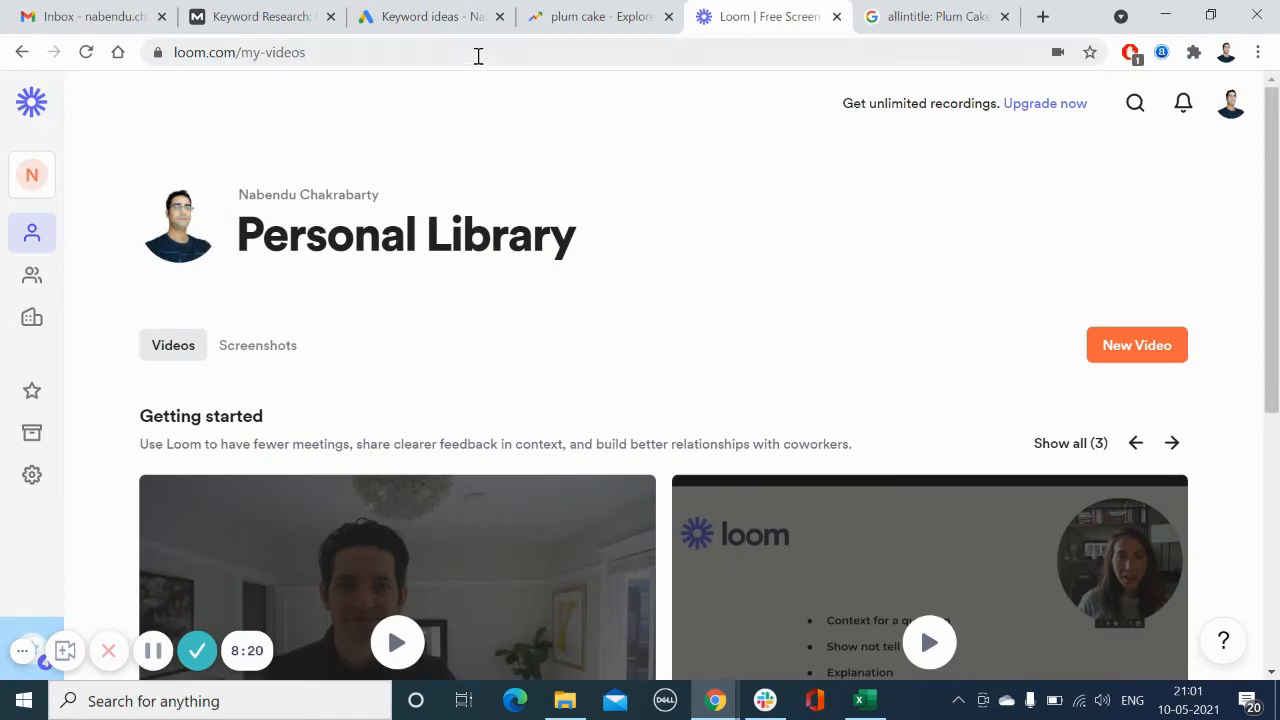
left_click(491, 20)
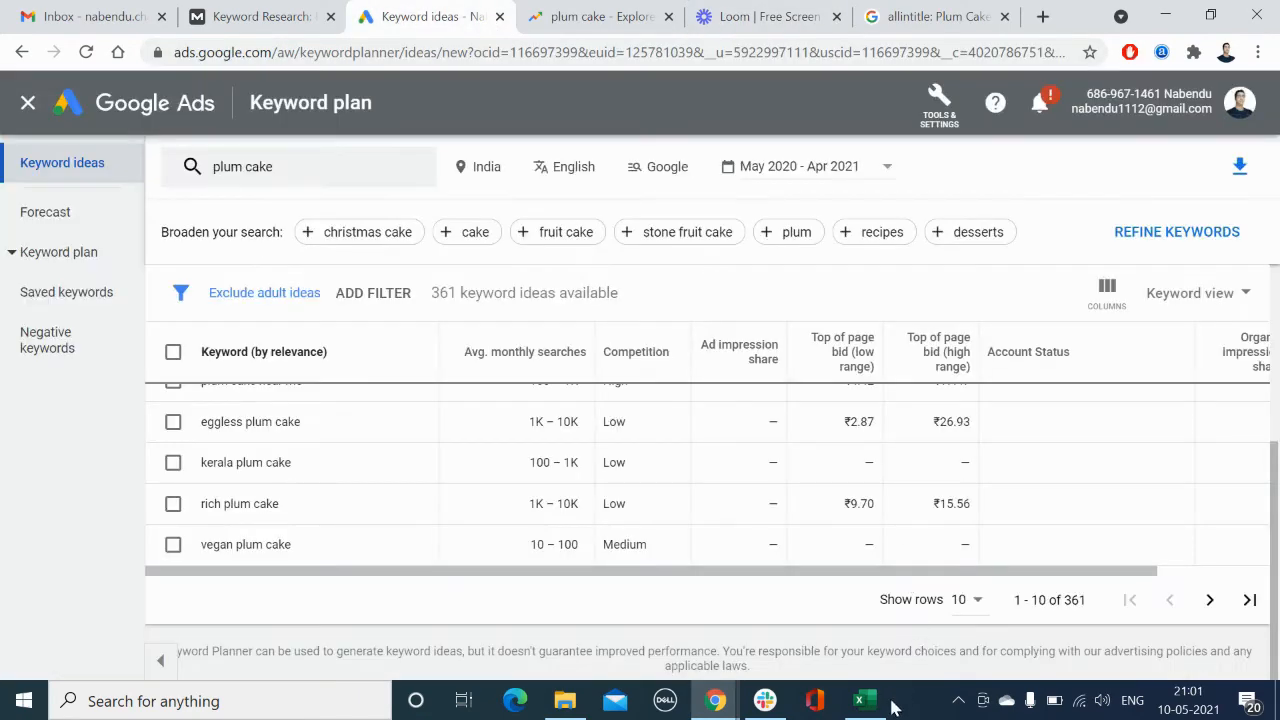
left_click(862, 700)
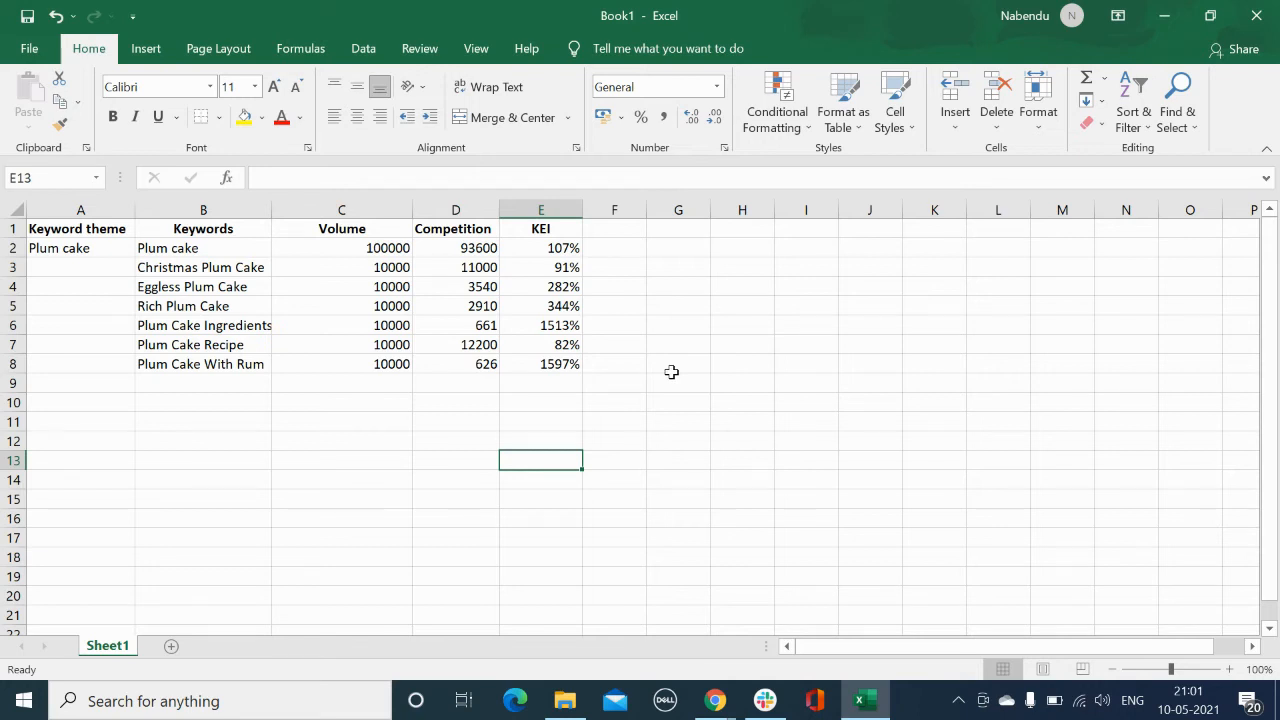
key("alt+Tab")
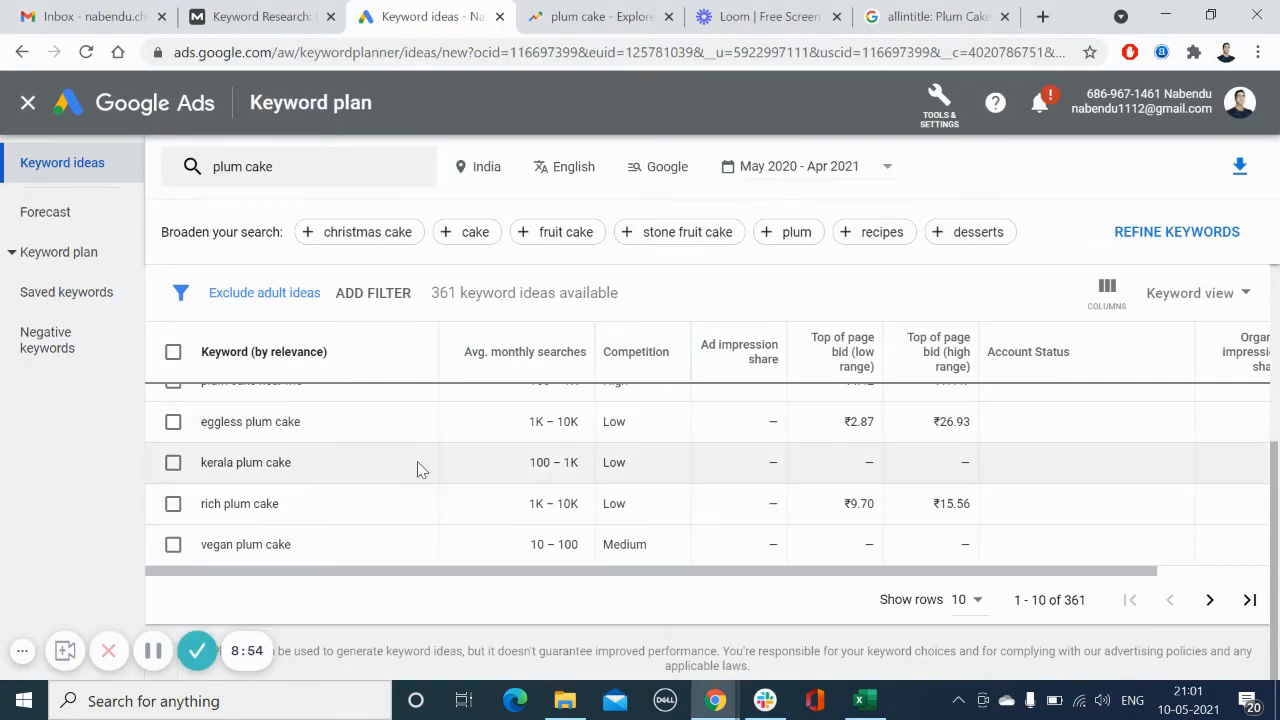
scroll(451, 476, "up", 5)
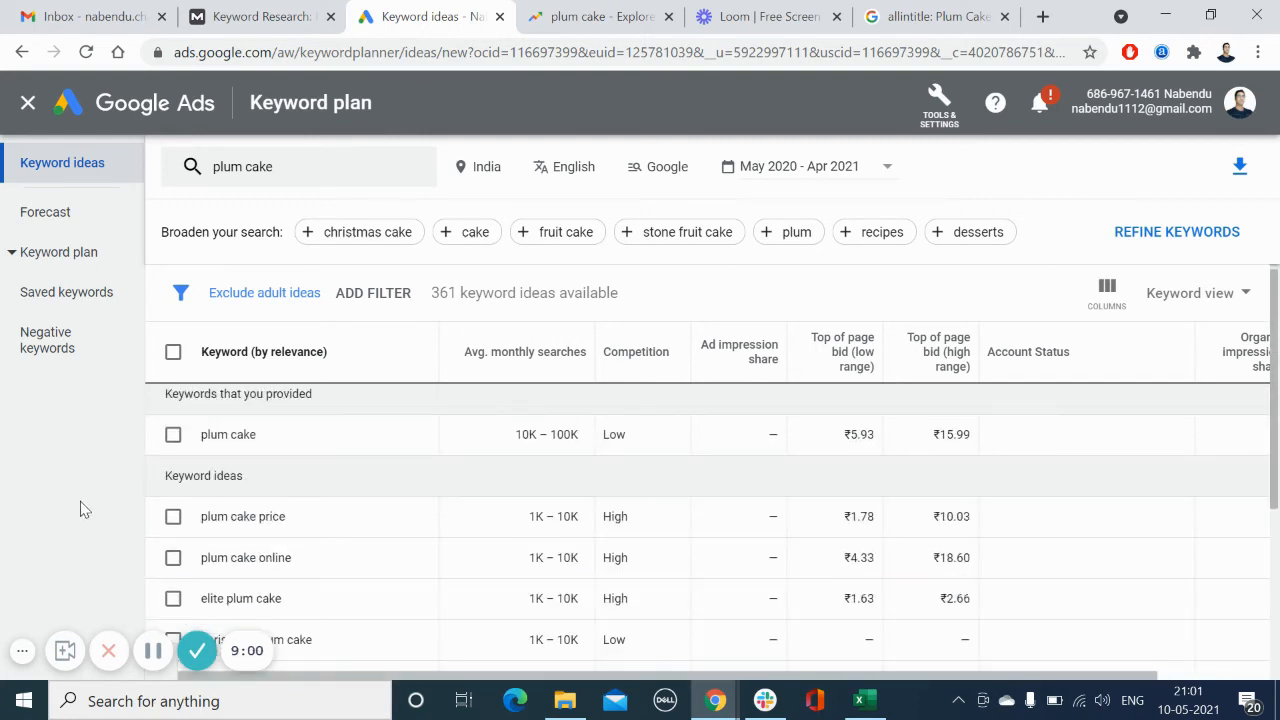
scroll(1272, 316, "down", 1)
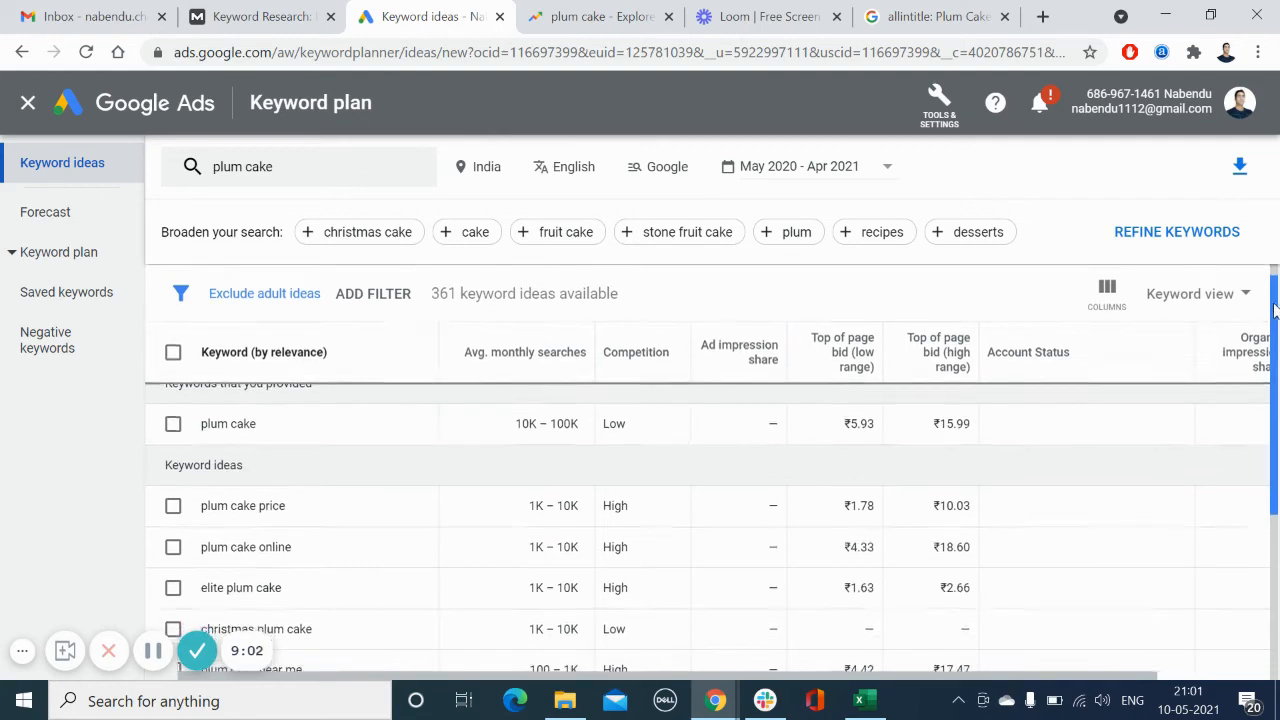
left_click_drag(1274, 316, 1222, 418)
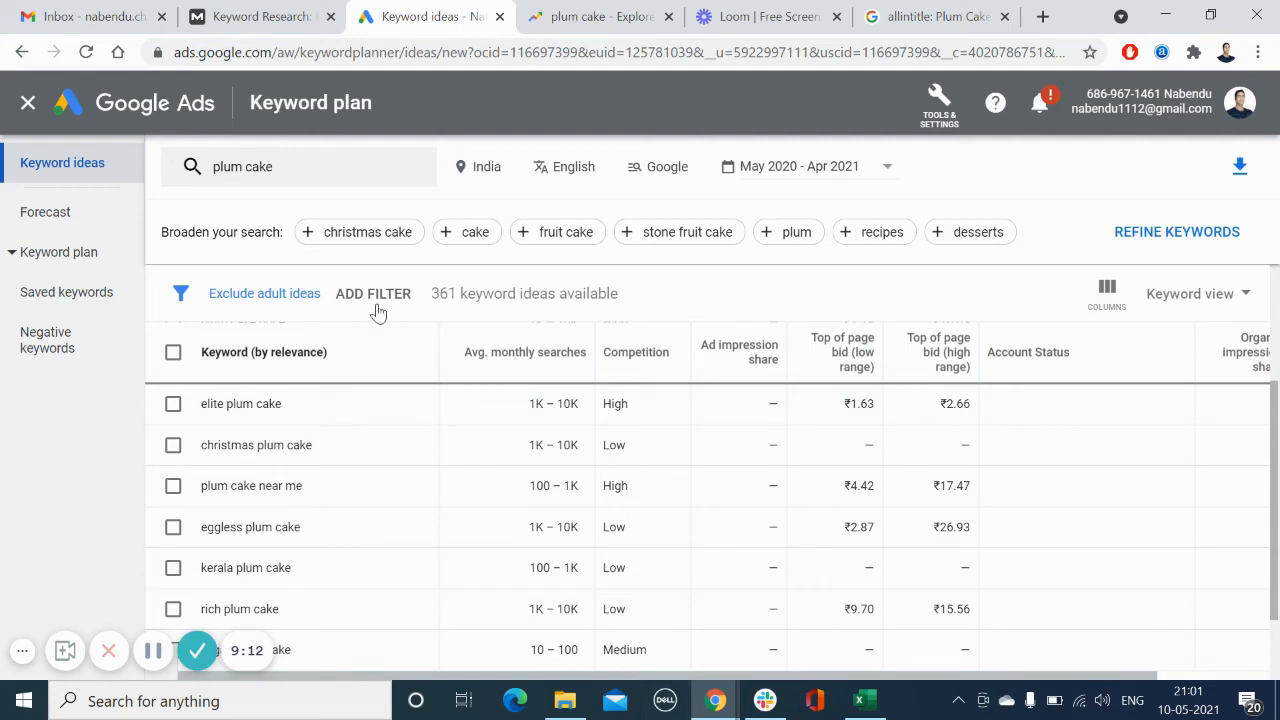
Step: Examine the Moz Keyword Suggestions for plum cake, including relevancy and monthly volume
left_click(258, 17)
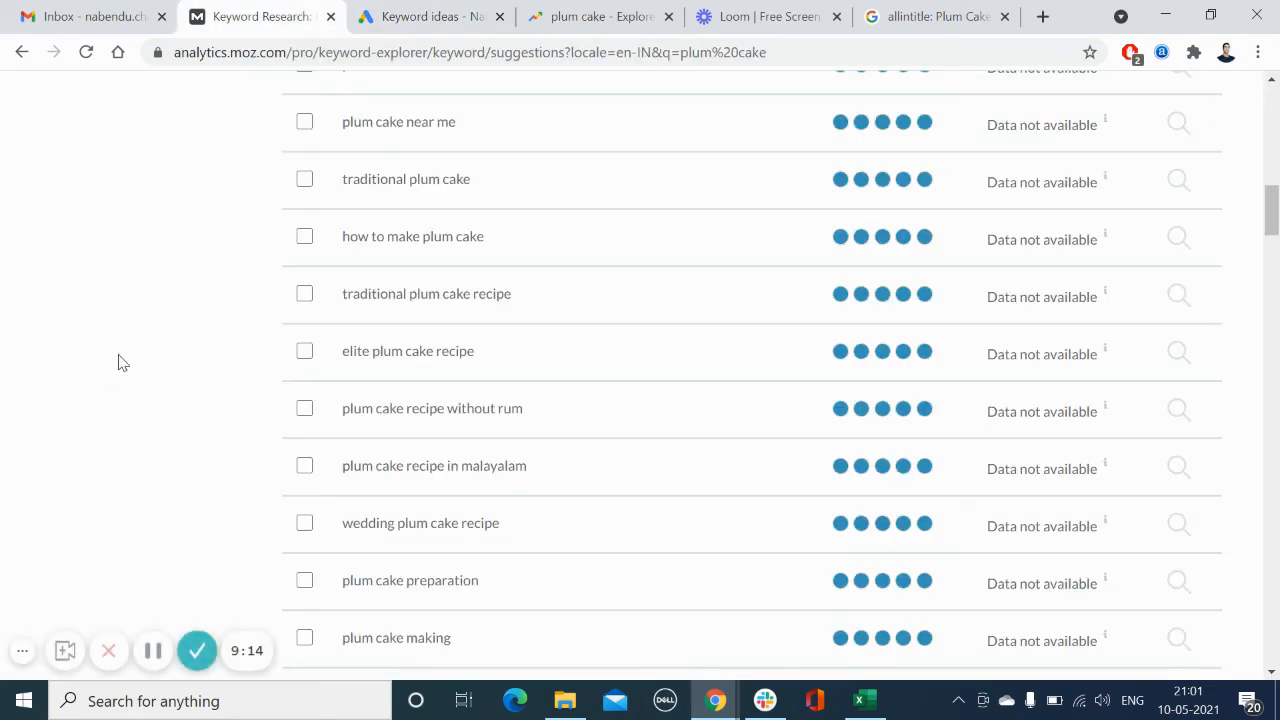
scroll(115, 380, "up", 5)
scroll(118, 362, "up", 7)
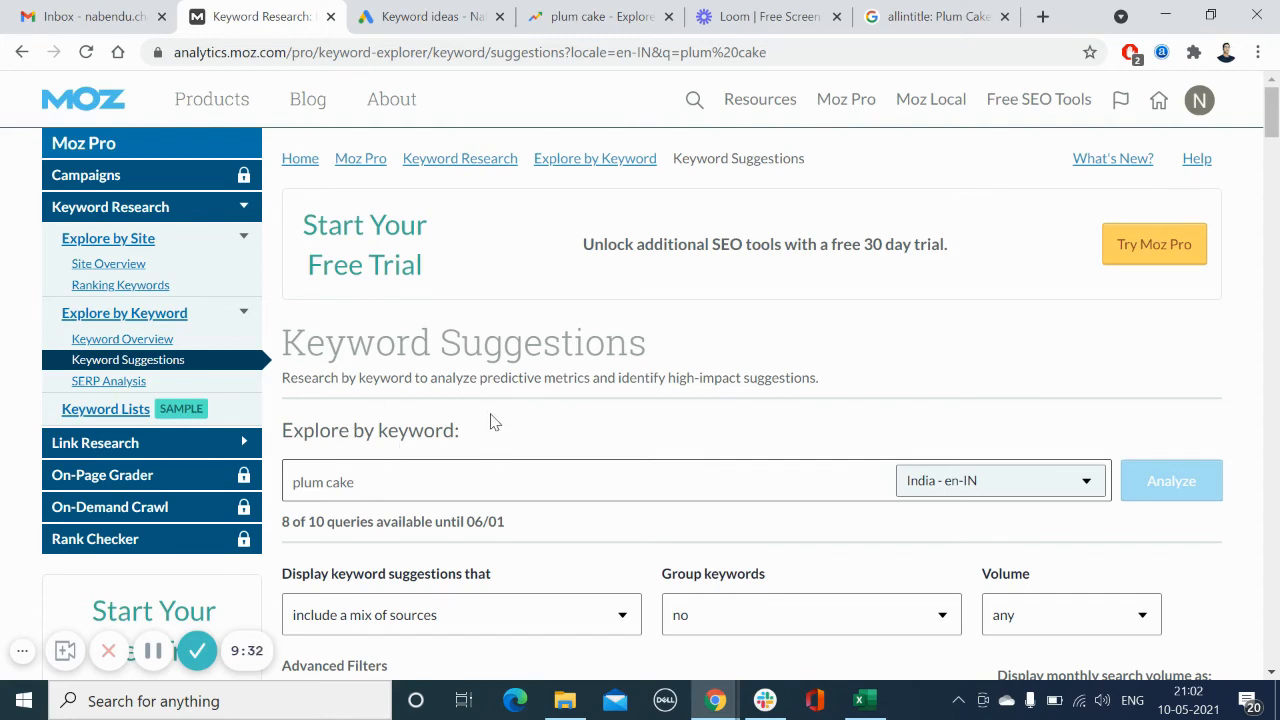
scroll(490, 421, "down", 1)
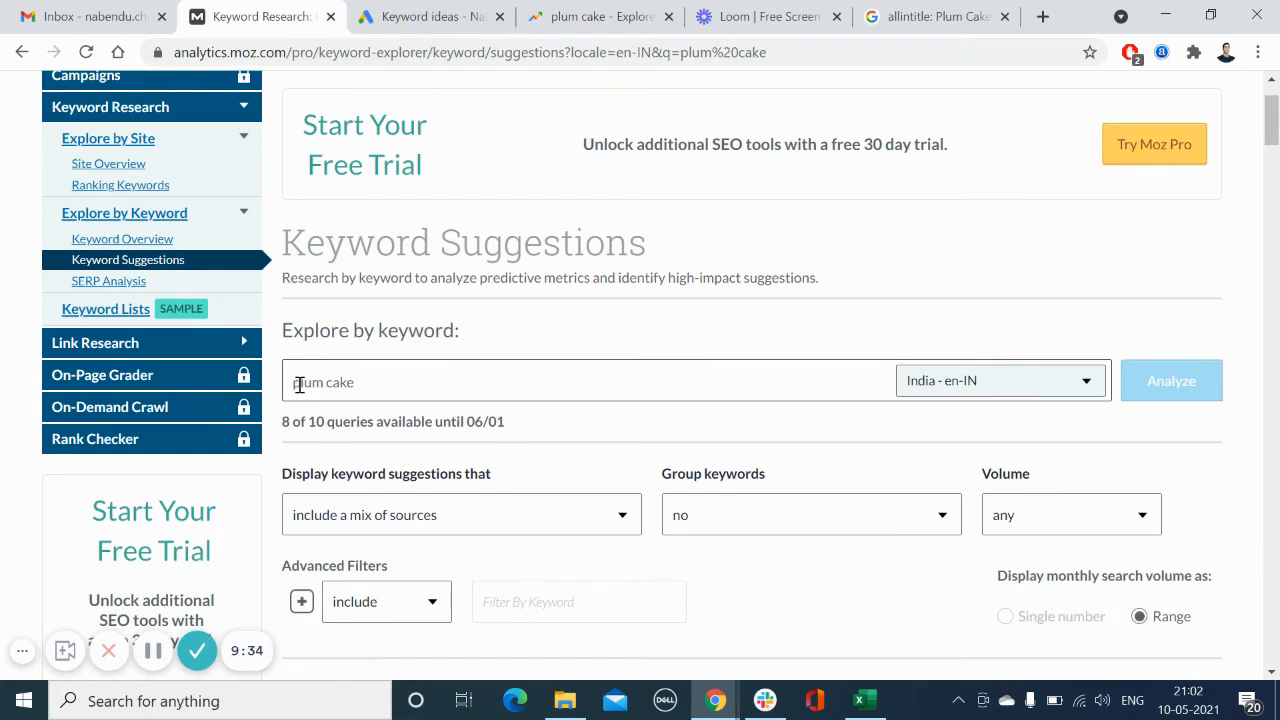
left_click_drag(298, 385, 363, 383)
left_click(408, 383)
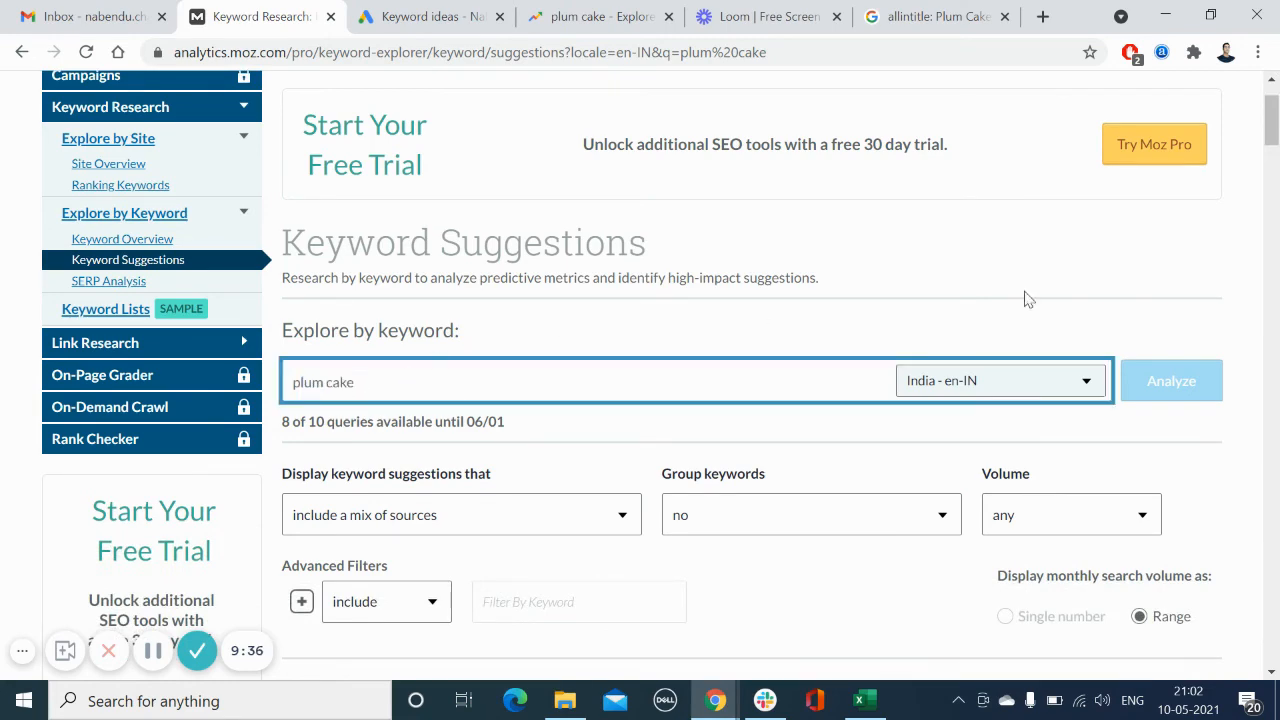
scroll(1030, 298, "down", 1)
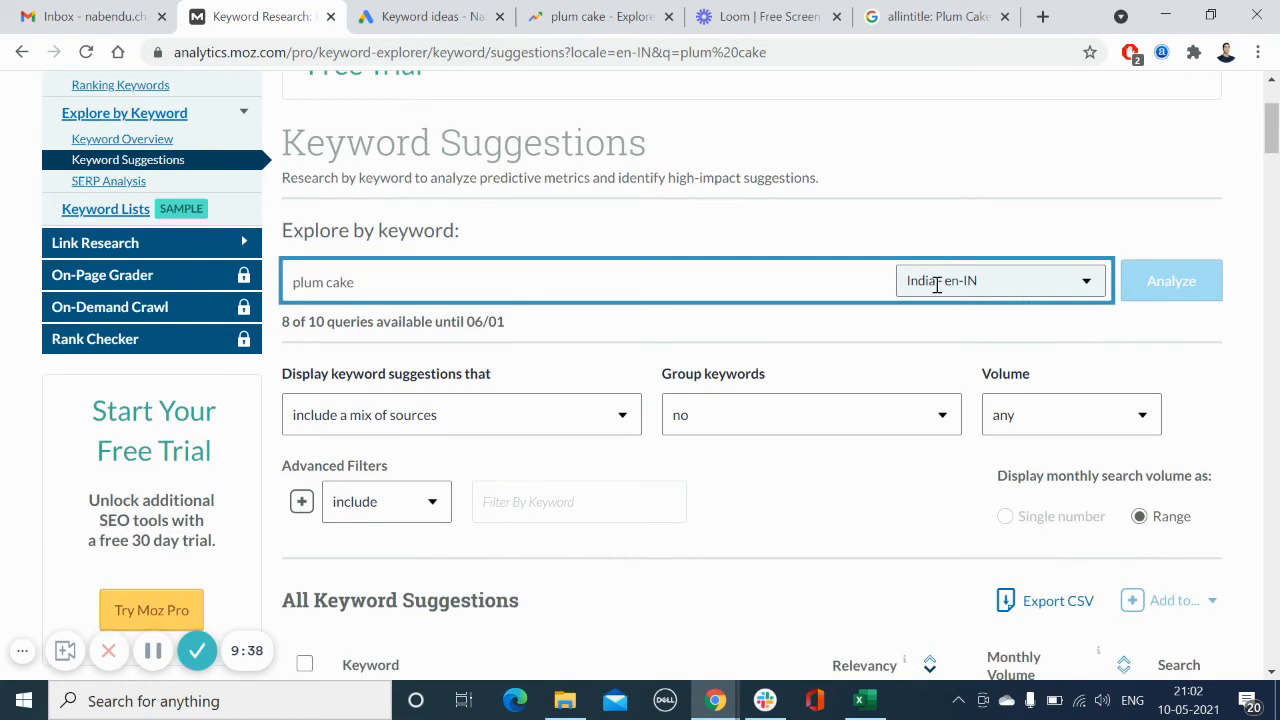
scroll(1236, 236, "down", 4)
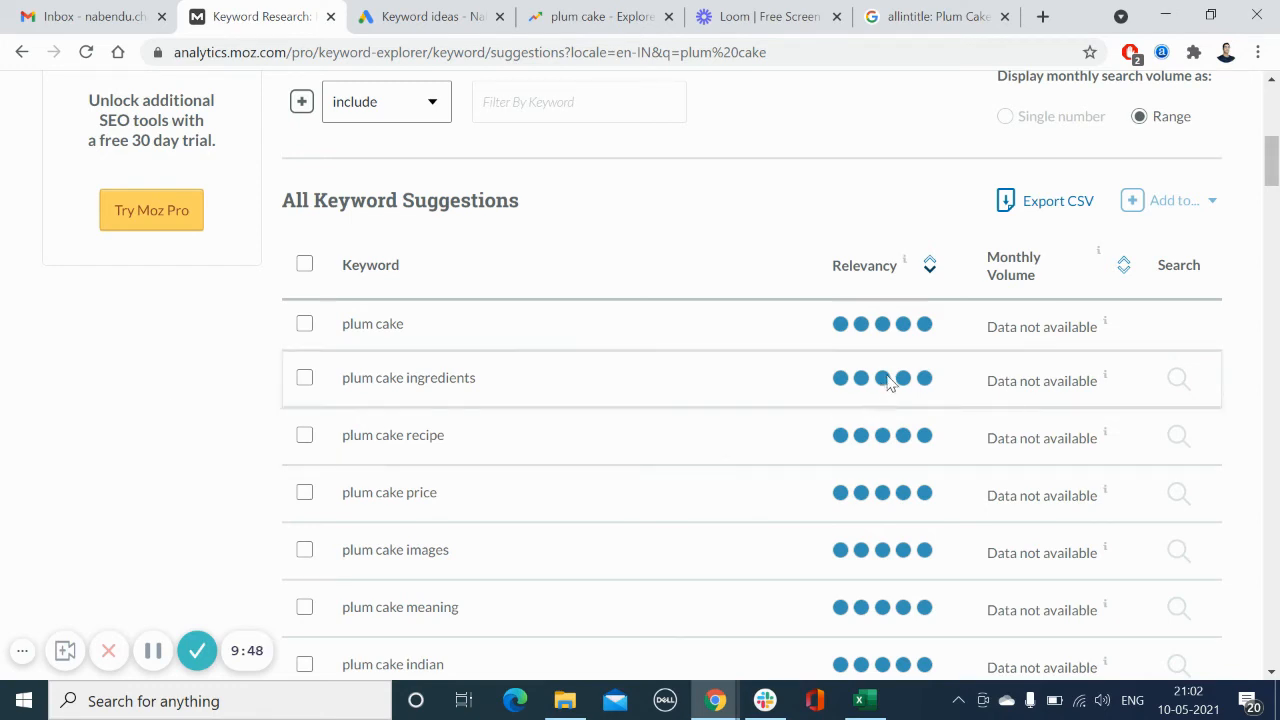
mouse_move(1059, 395)
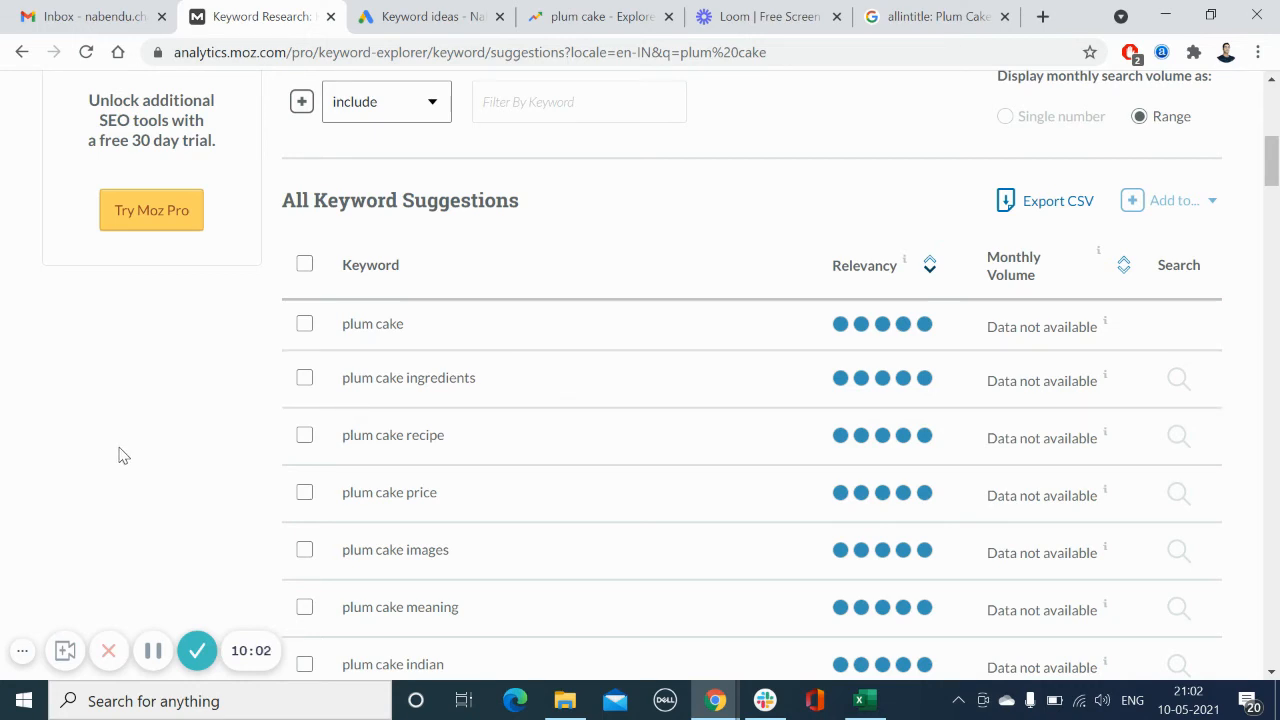
Step: Compare the Keyword Planner ideas with the Moz keyword suggestions list
left_click(410, 12)
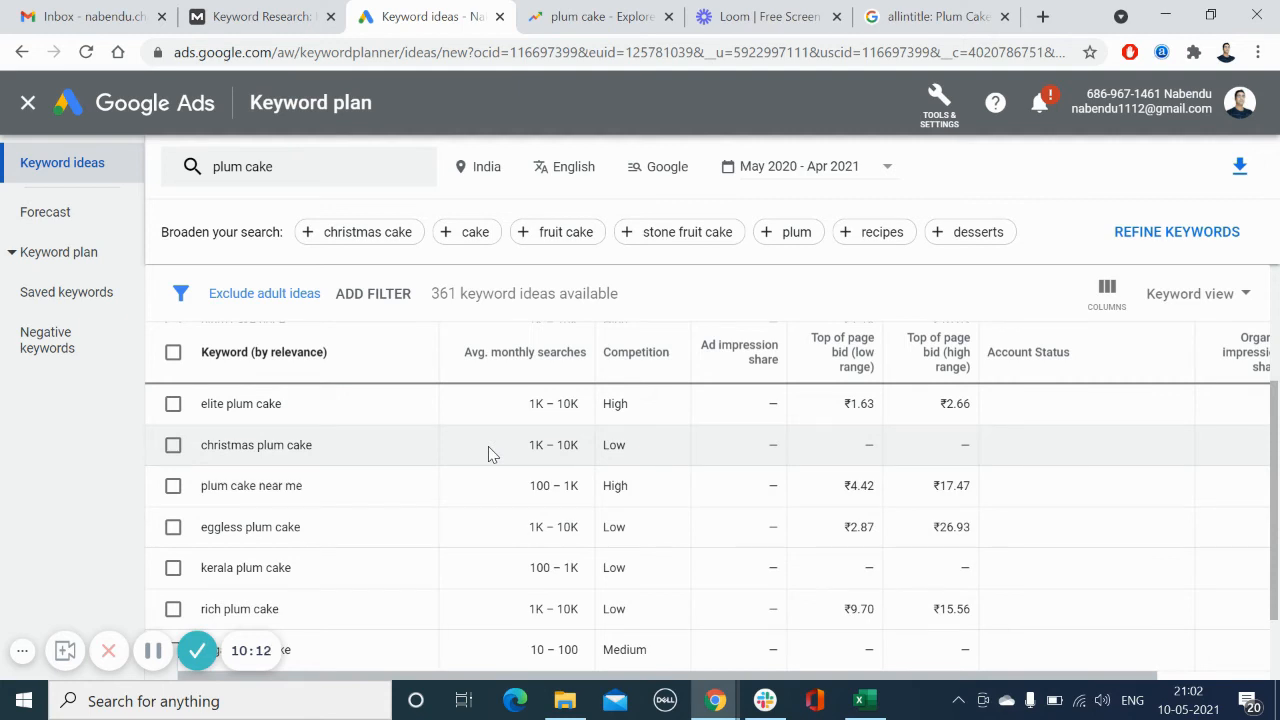
left_click(262, 14)
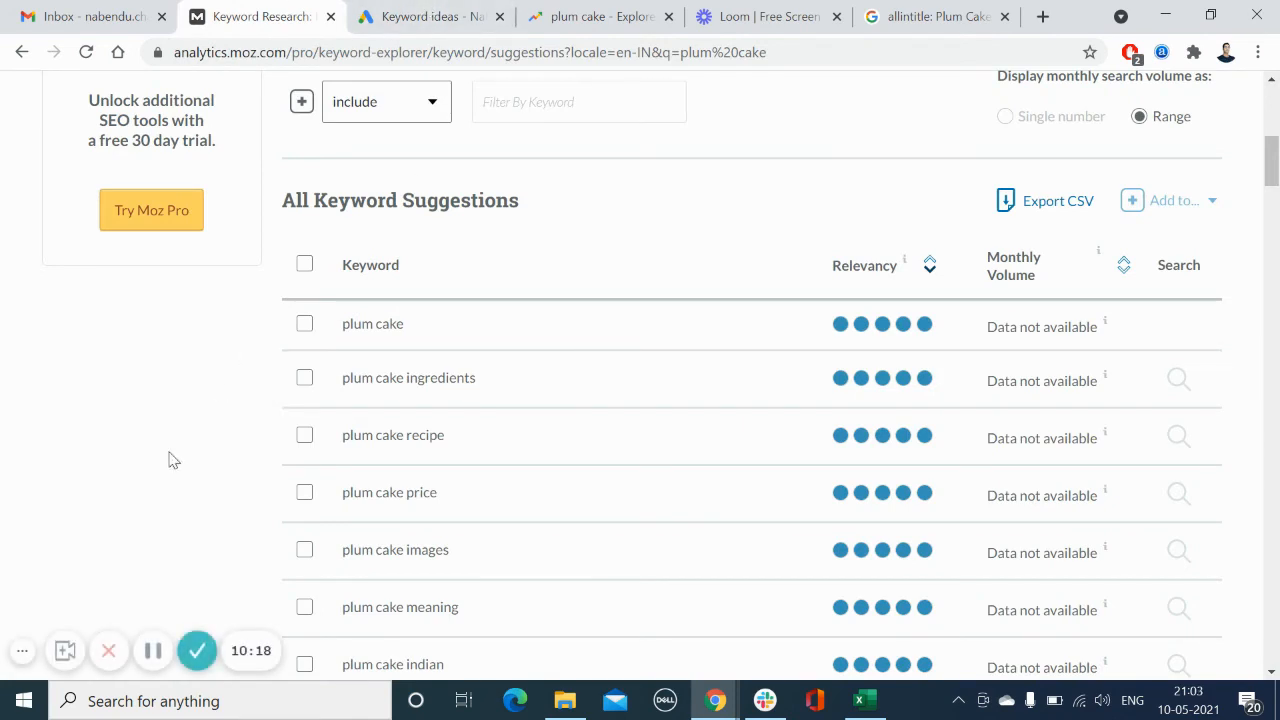
scroll(170, 430, "down", 1)
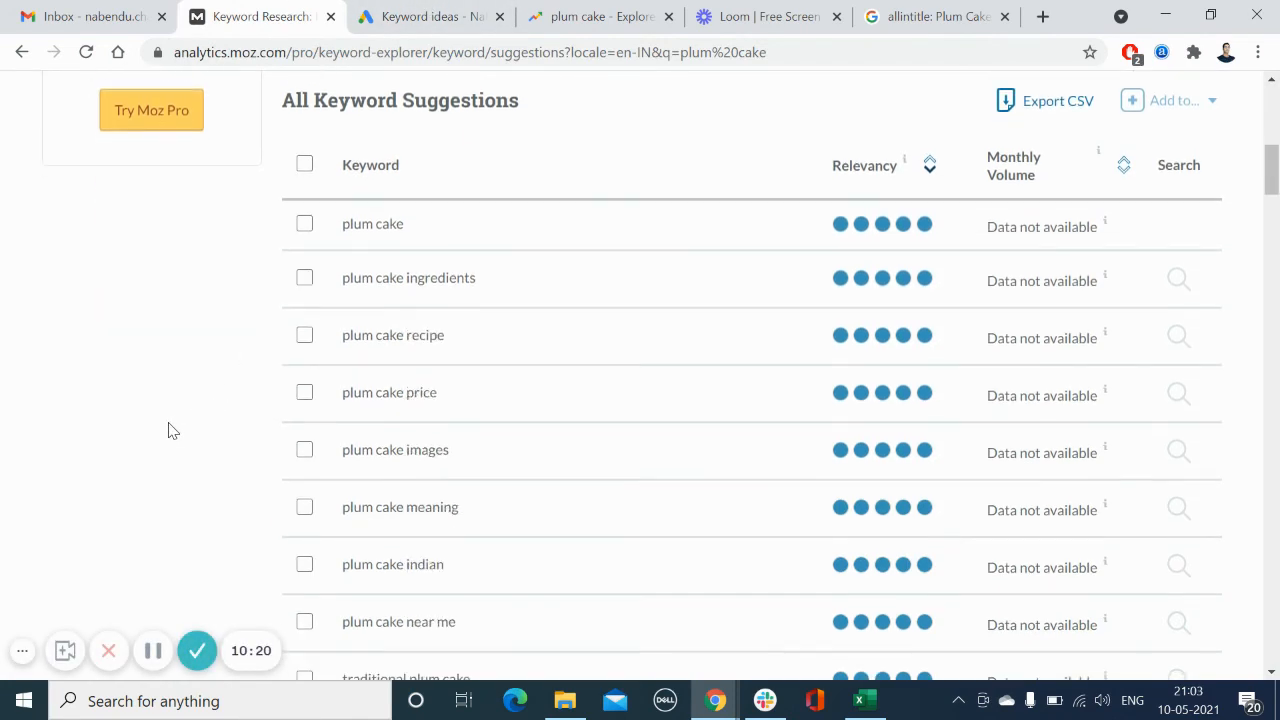
scroll(150, 446, "down", 1)
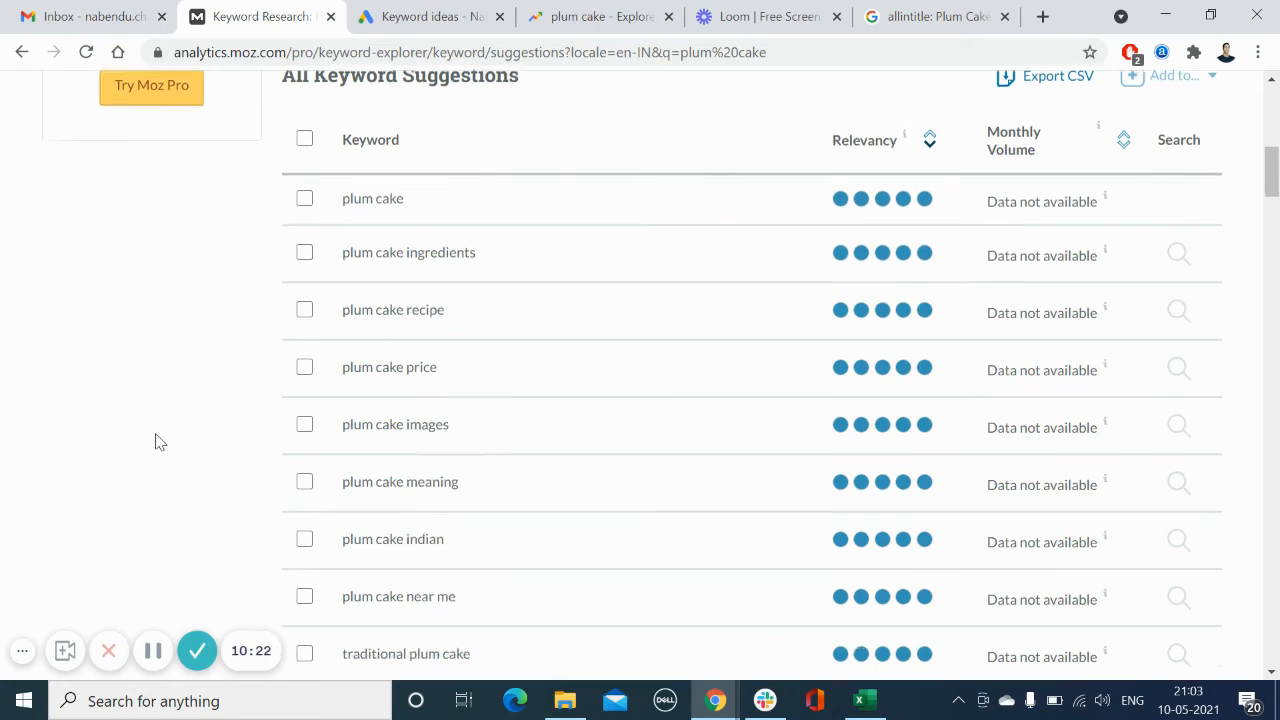
scroll(155, 441, "down", 2)
scroll(155, 441, "up", 9)
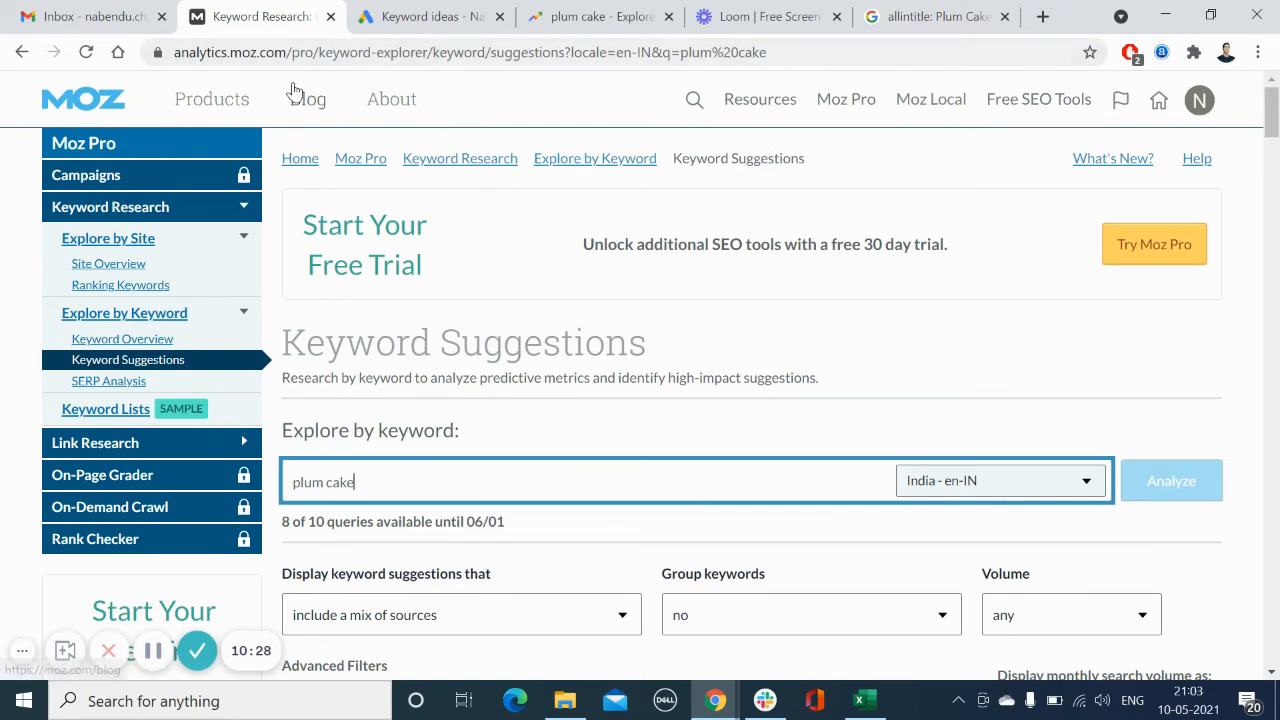
Step: Review the Keywords, Volume and Competition columns in the Excel keyword sheet
left_click(860, 702)
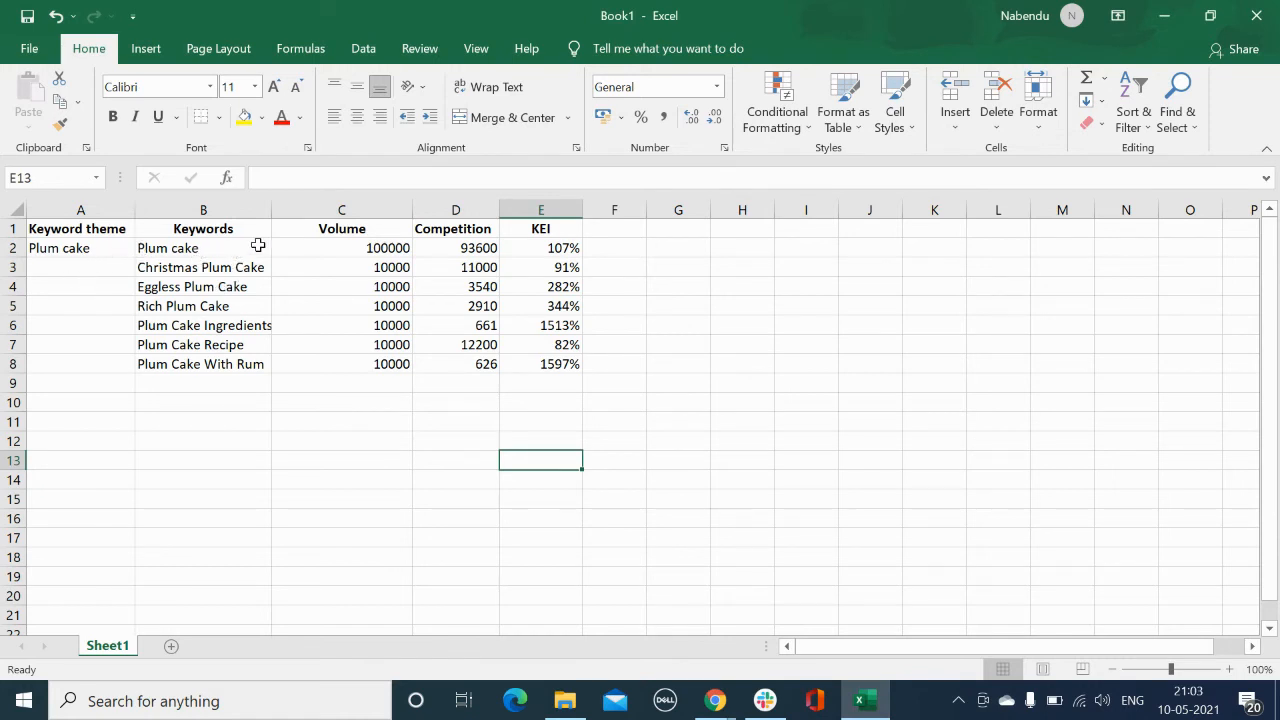
left_click(95, 249)
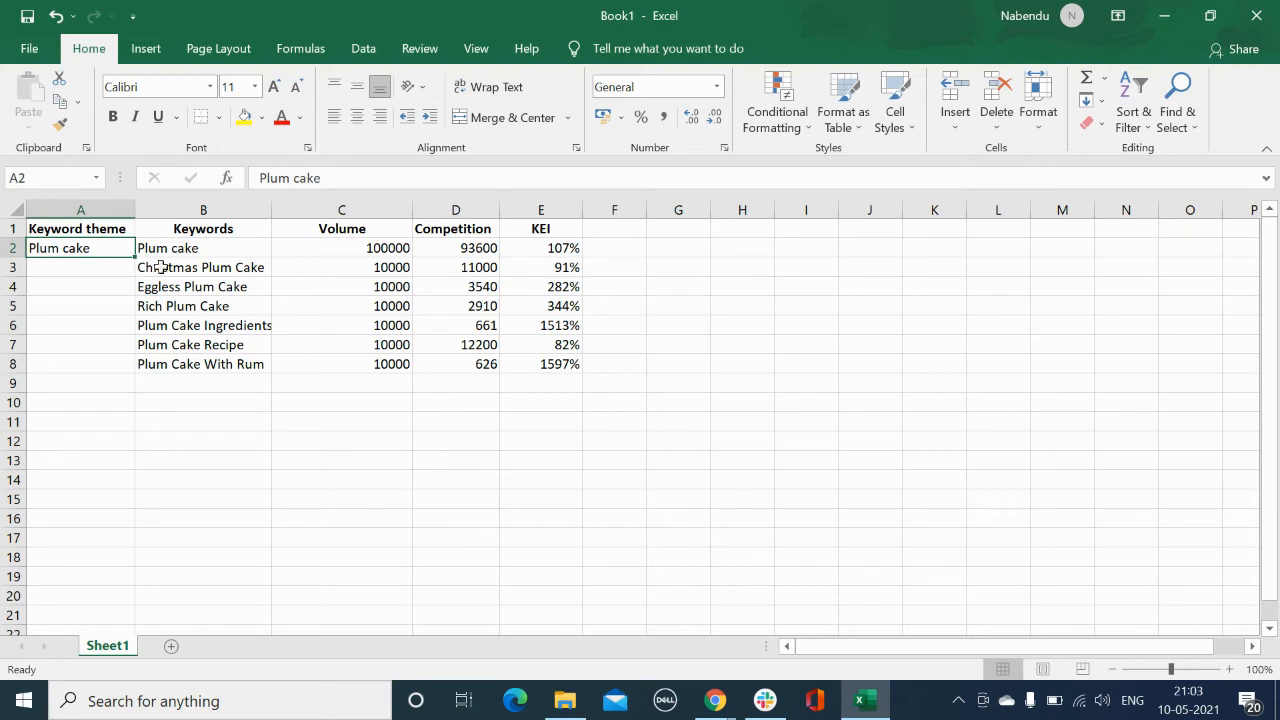
left_click_drag(231, 249, 237, 372)
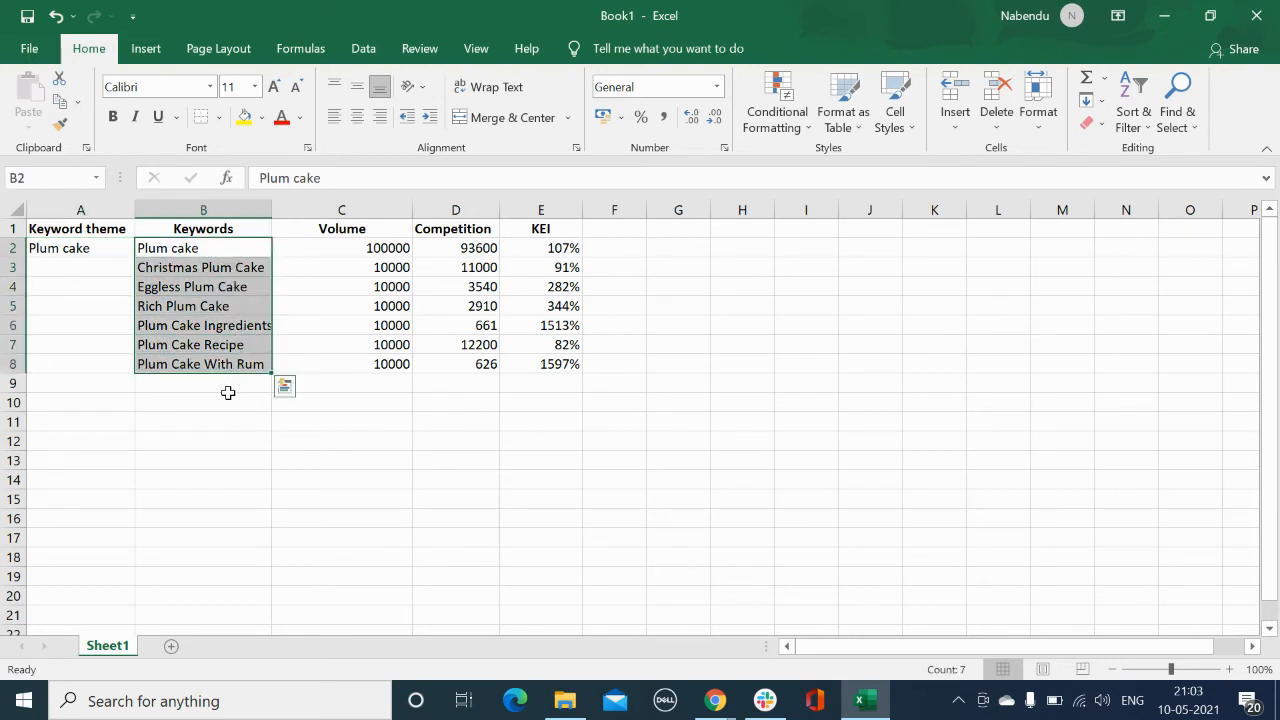
left_click(228, 395)
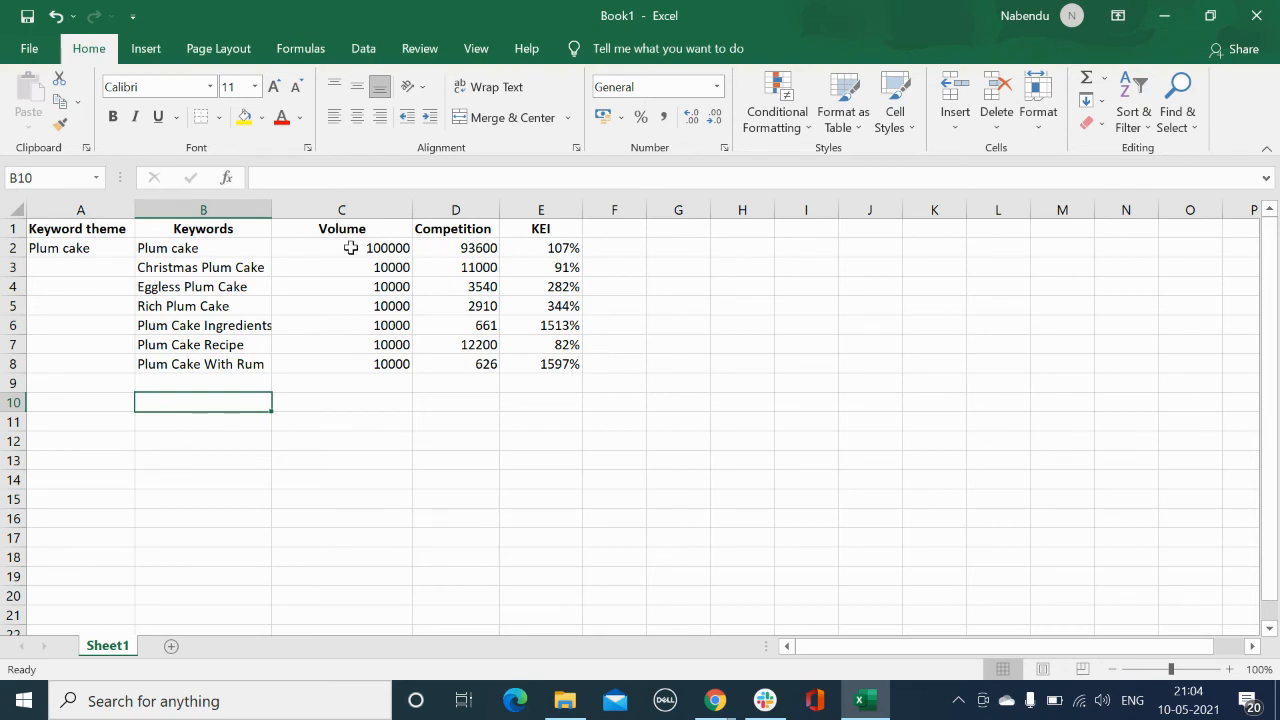
left_click_drag(350, 248, 352, 364)
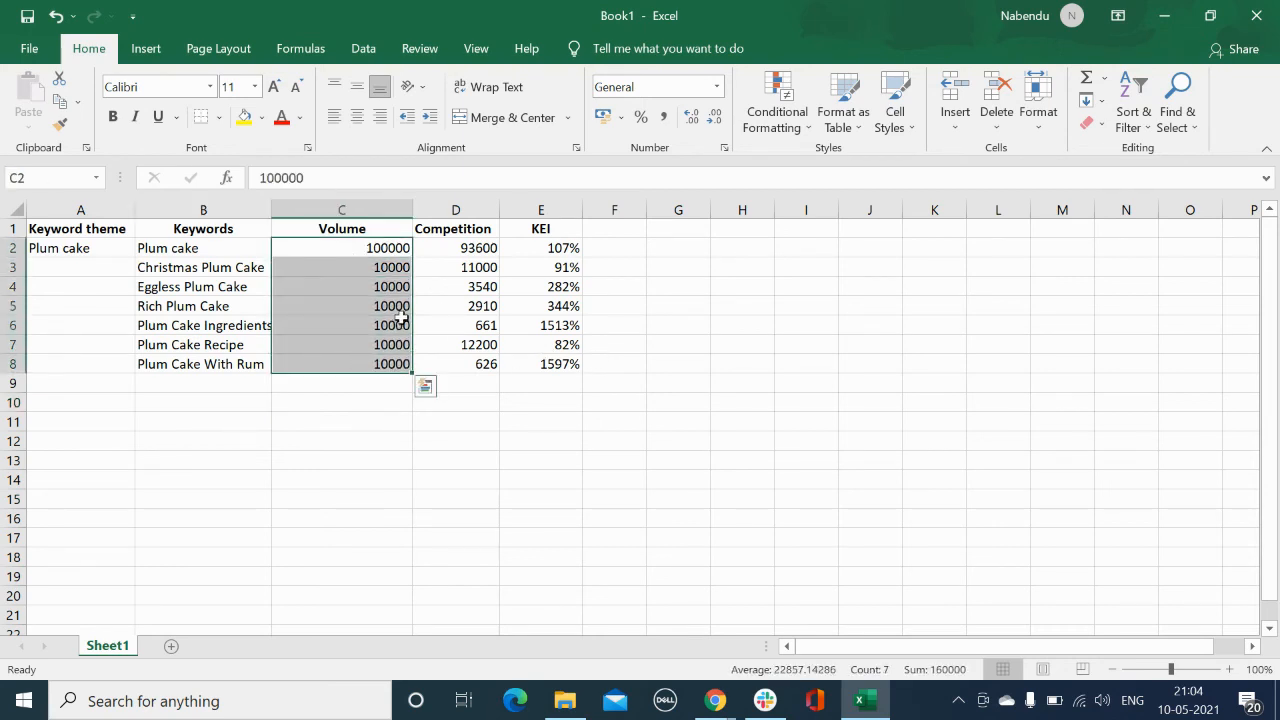
left_click_drag(443, 247, 461, 365)
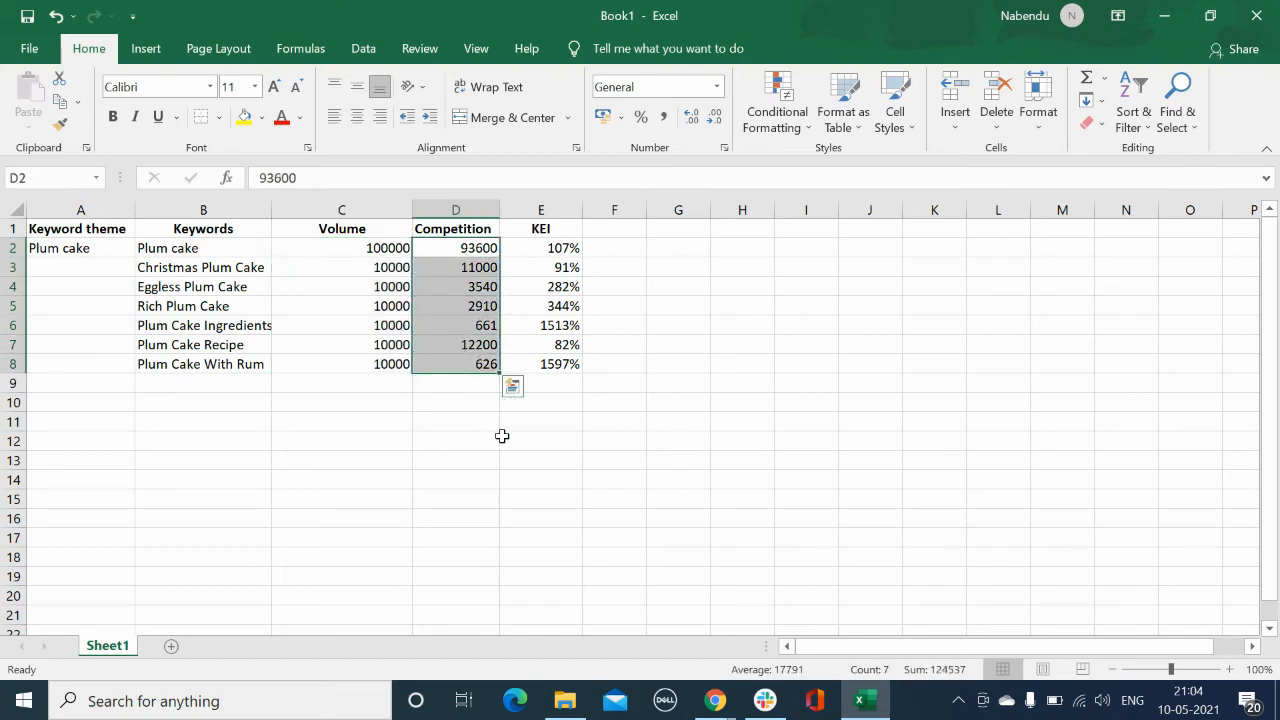
Step: Search Google for plum cake ingredients and highlight the number of results
key("alt+Tab")
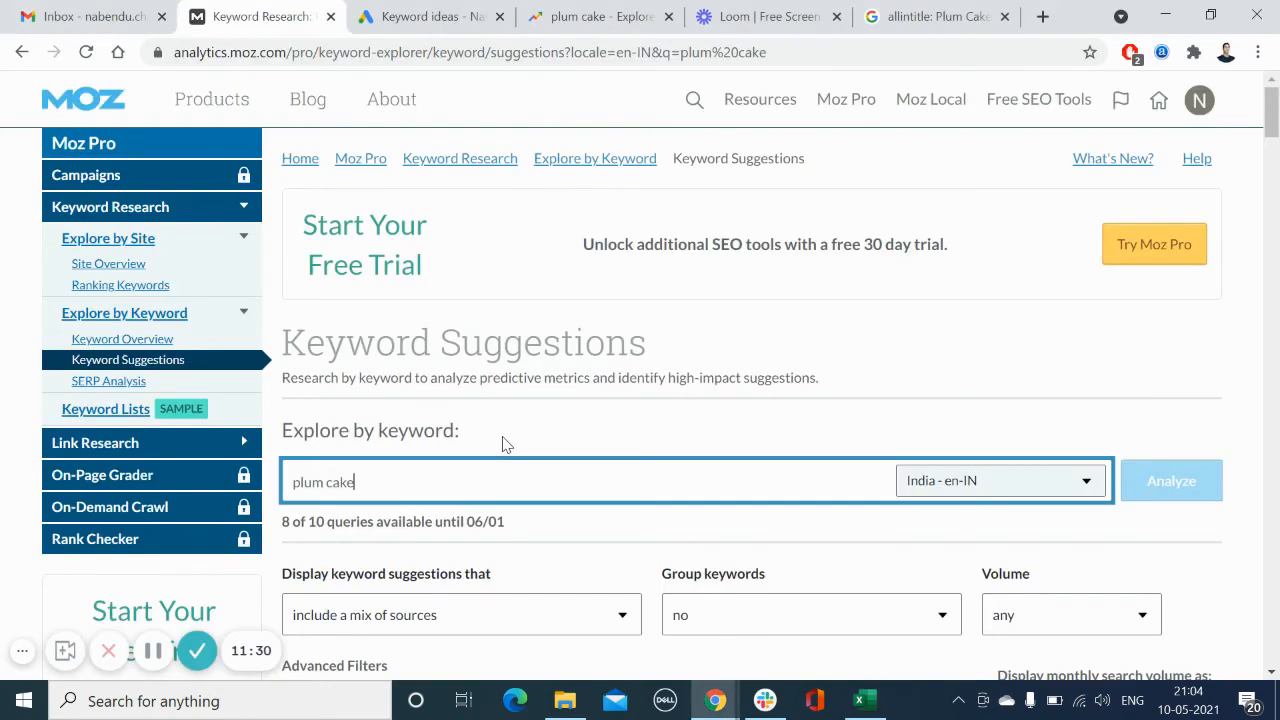
left_click(905, 12)
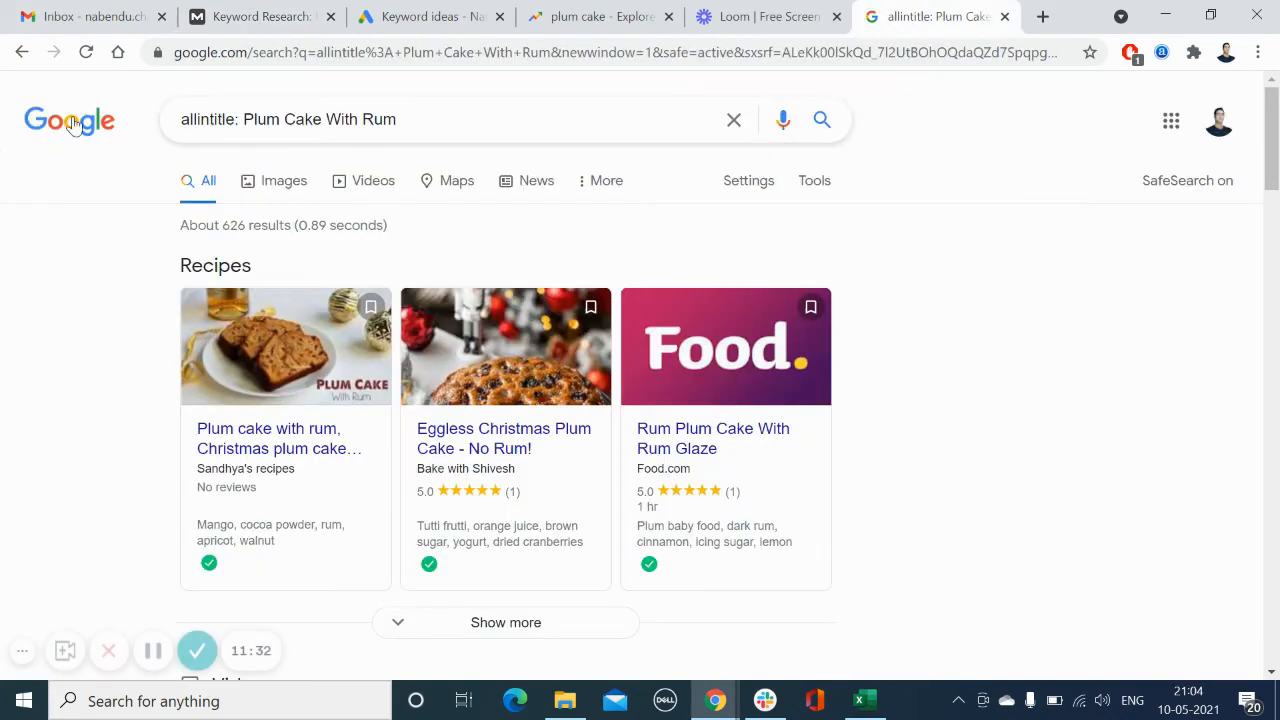
left_click_drag(183, 119, 466, 132)
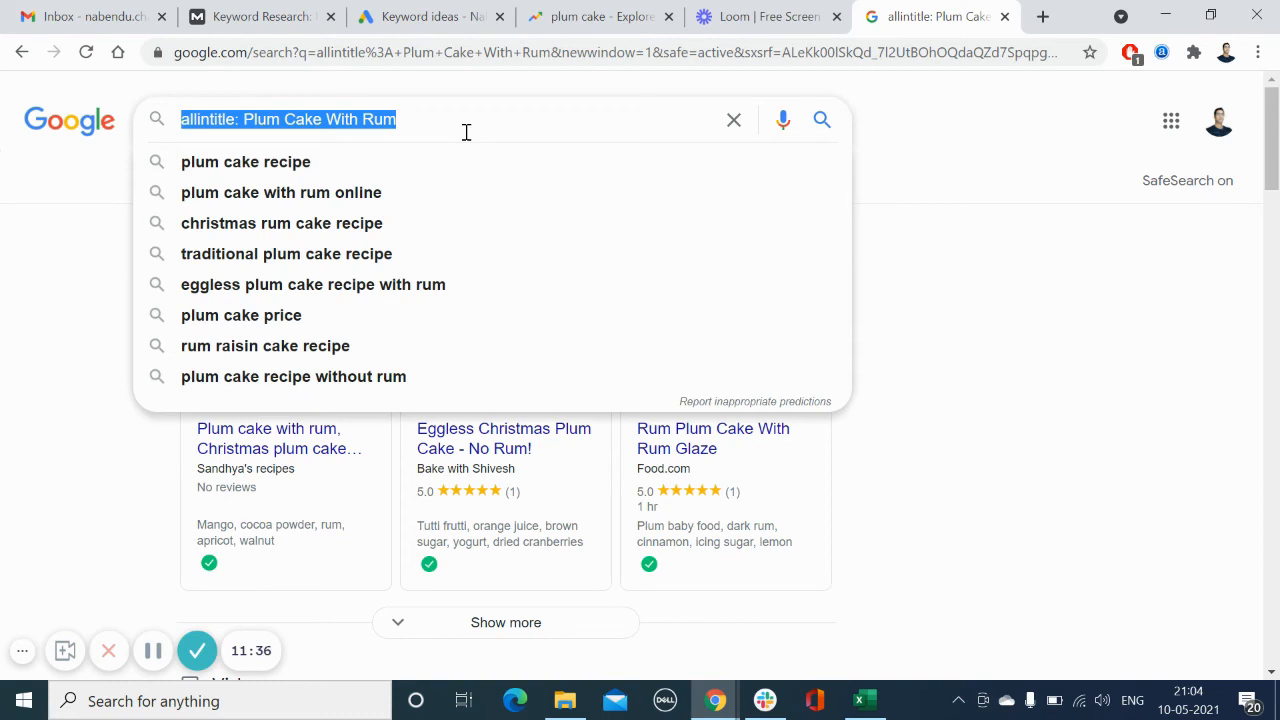
type("plum ca")
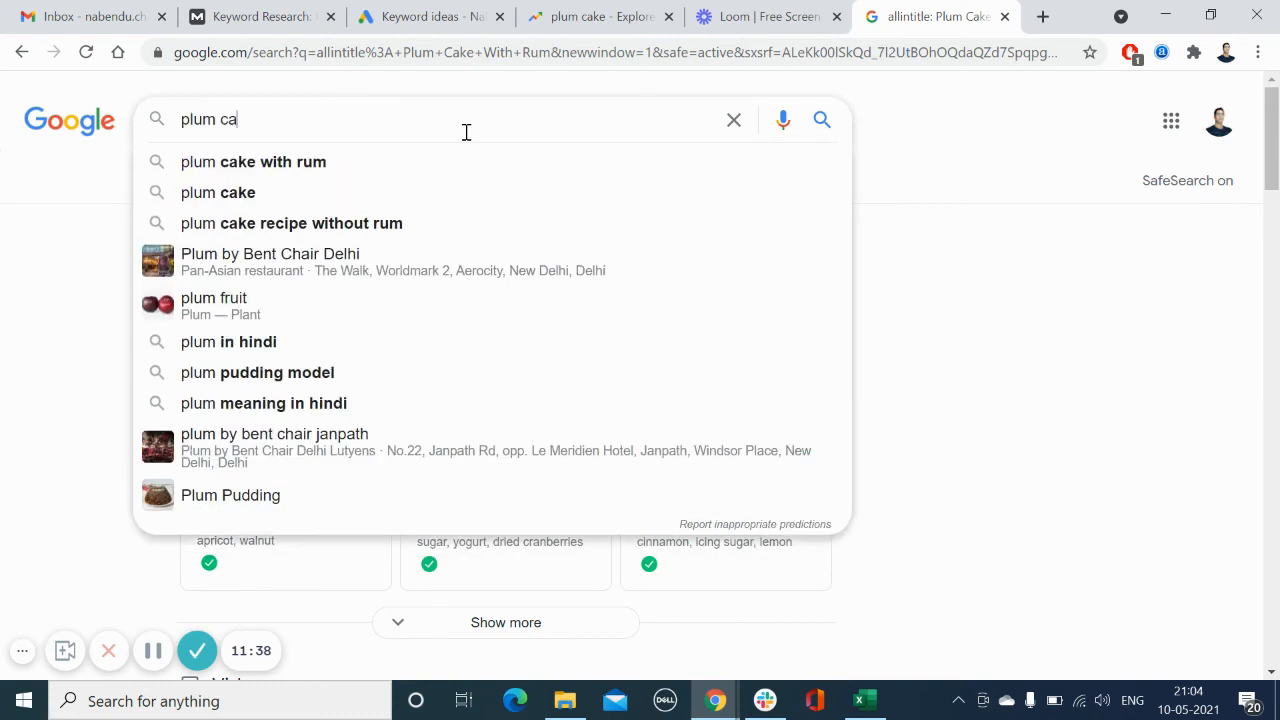
type("ke ingredients")
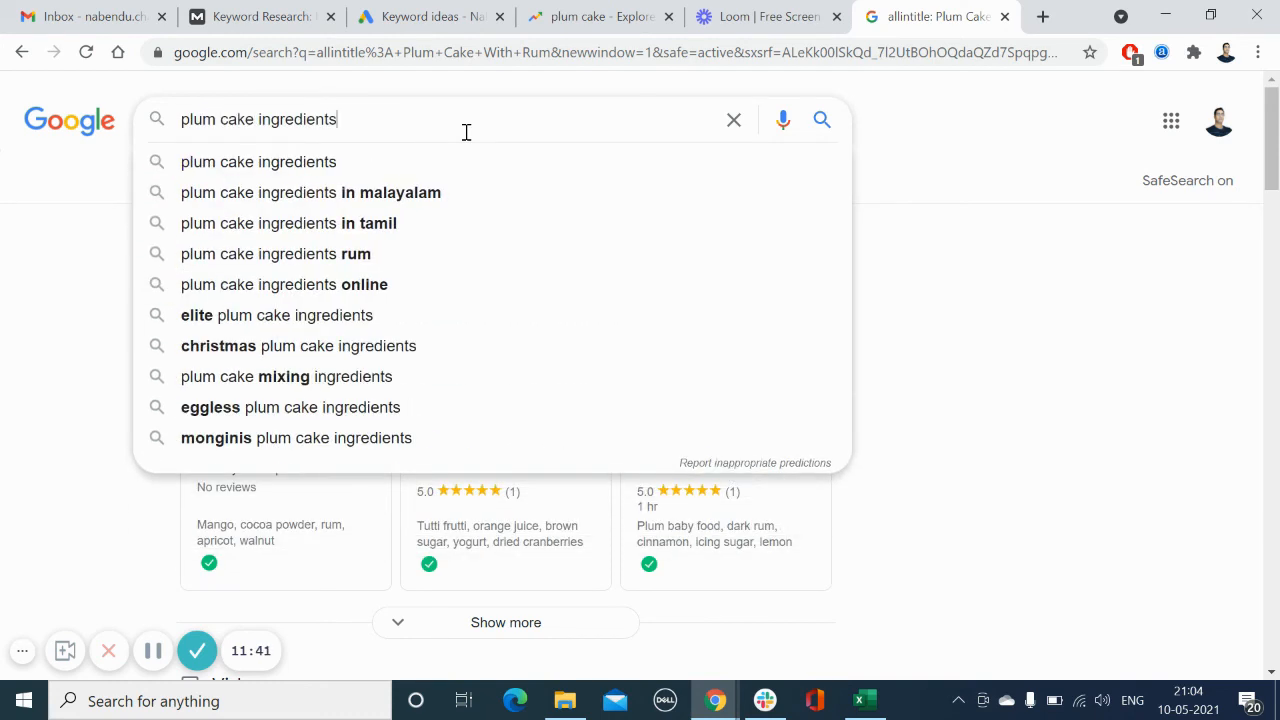
key("Return")
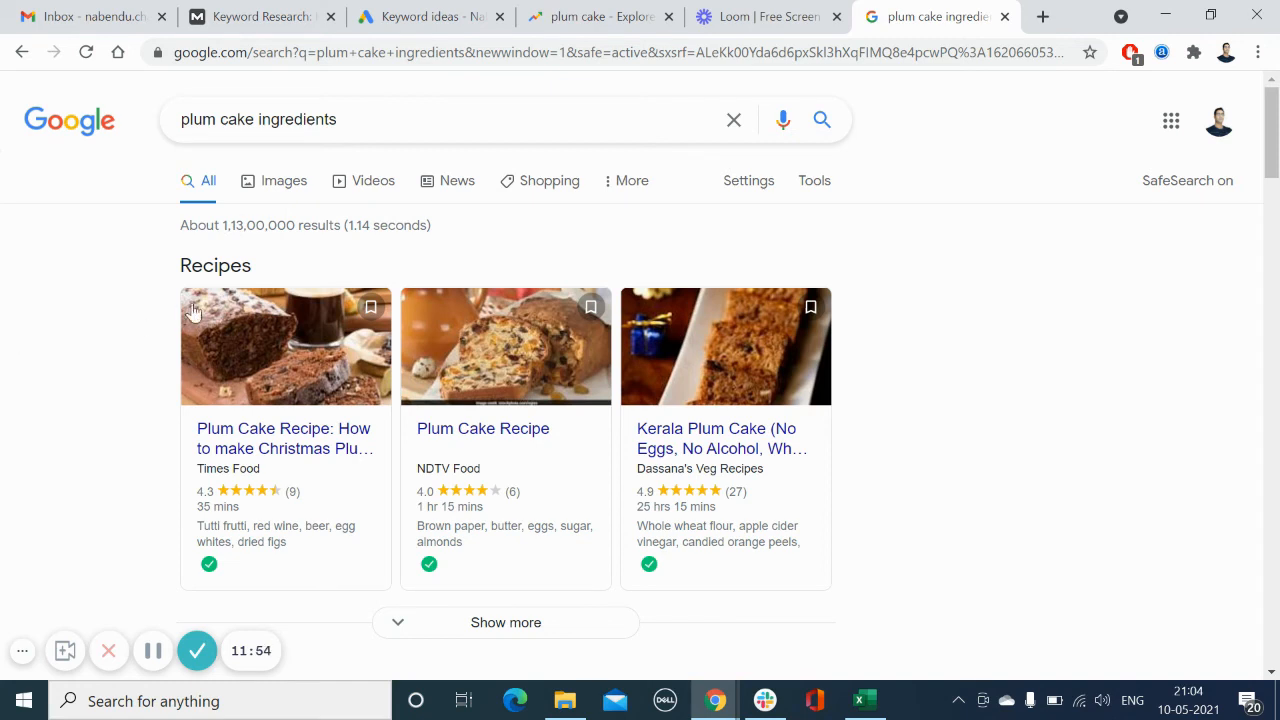
left_click_drag(227, 225, 341, 224)
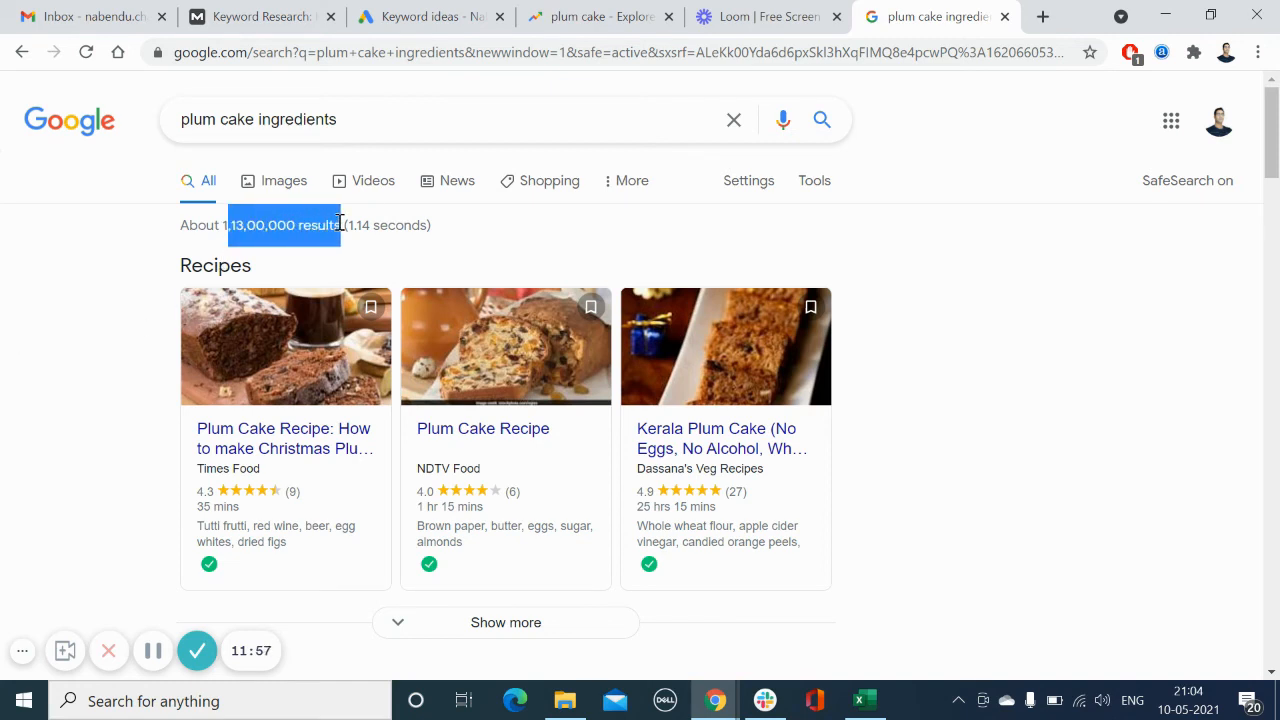
left_click(43, 344)
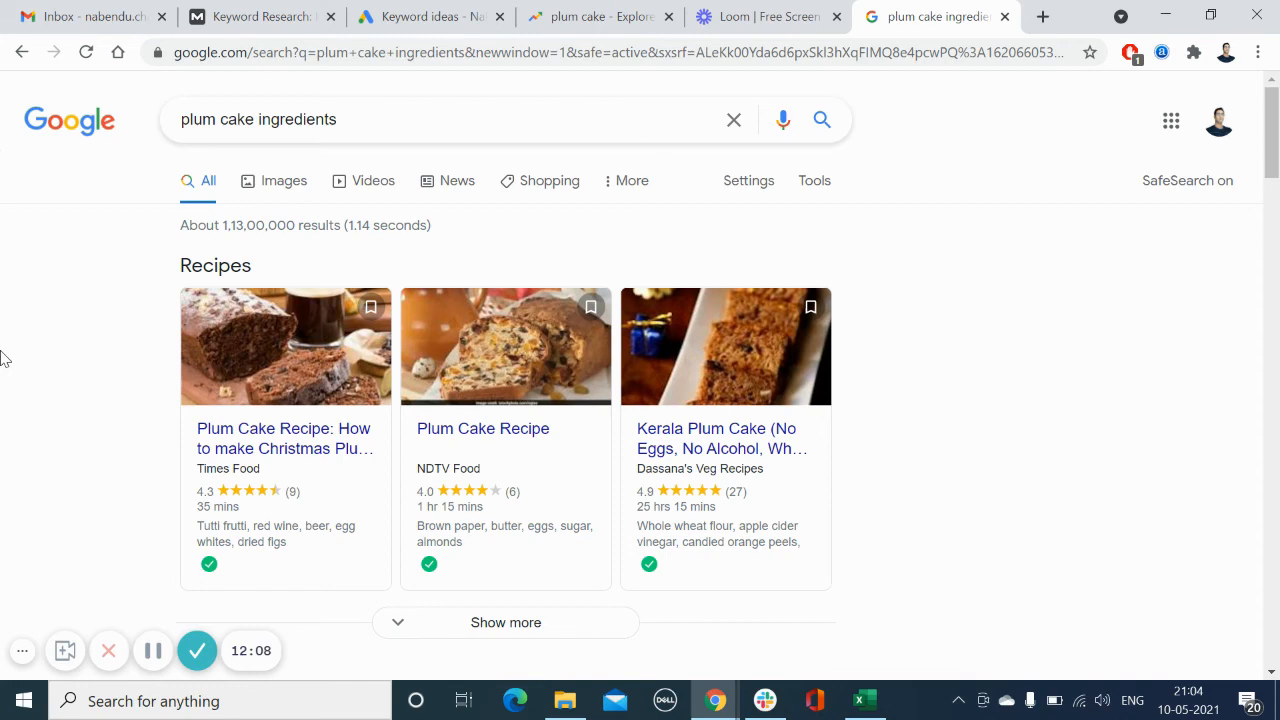
Step: Search Google for allintitle: plum cake ingredients and highlight the number of results
left_click(184, 119)
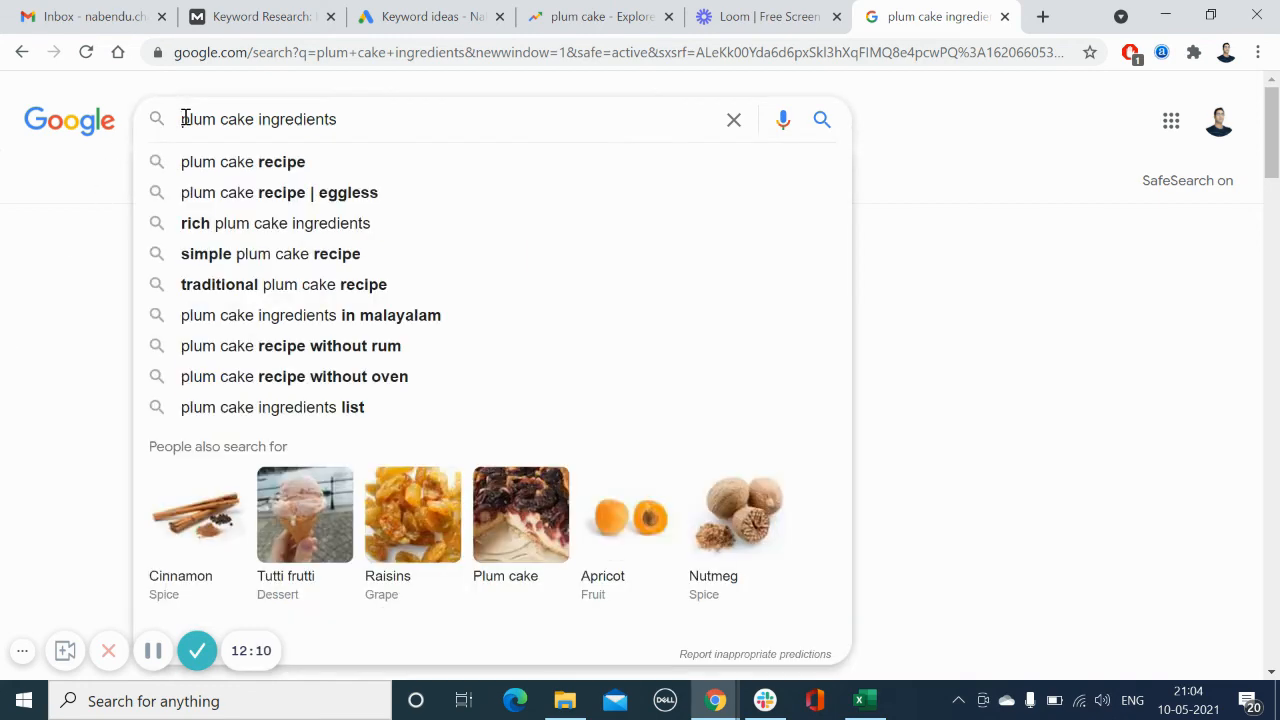
type("allintitle:")
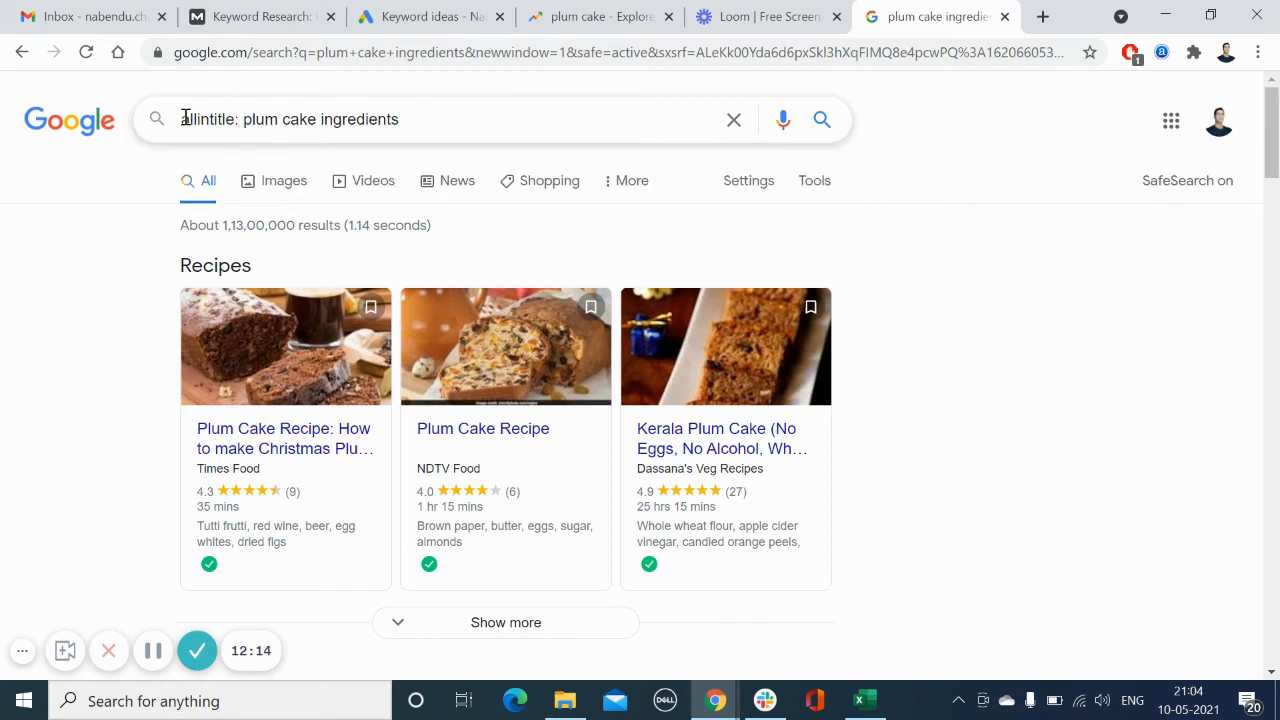
key("Return")
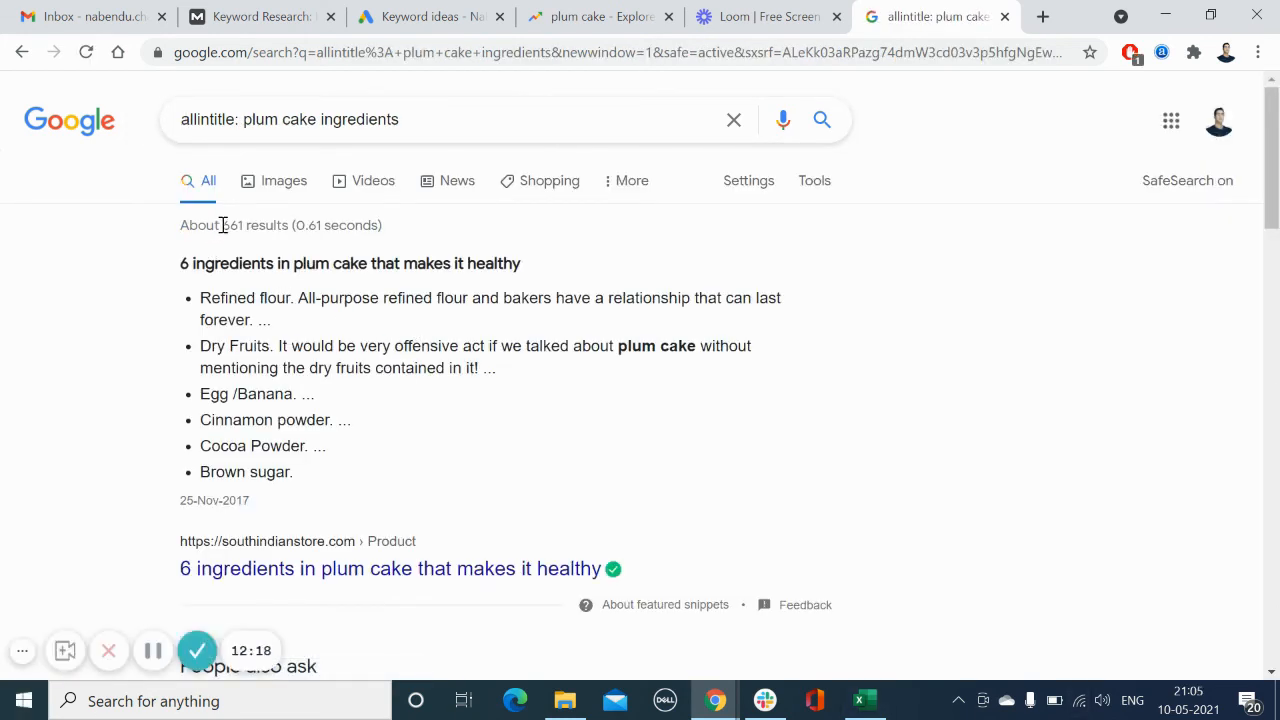
left_click_drag(222, 225, 245, 225)
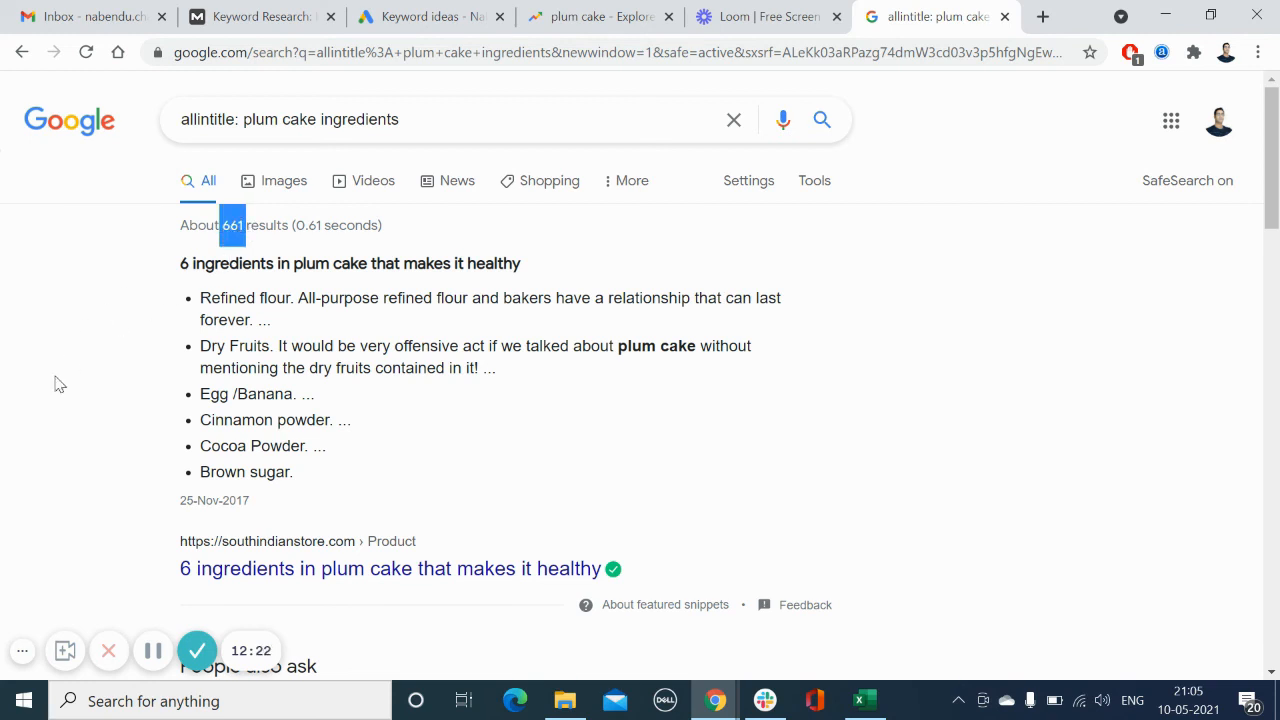
Step: Scroll through the allintitle search results for plum cake ingredients
left_click(44, 427)
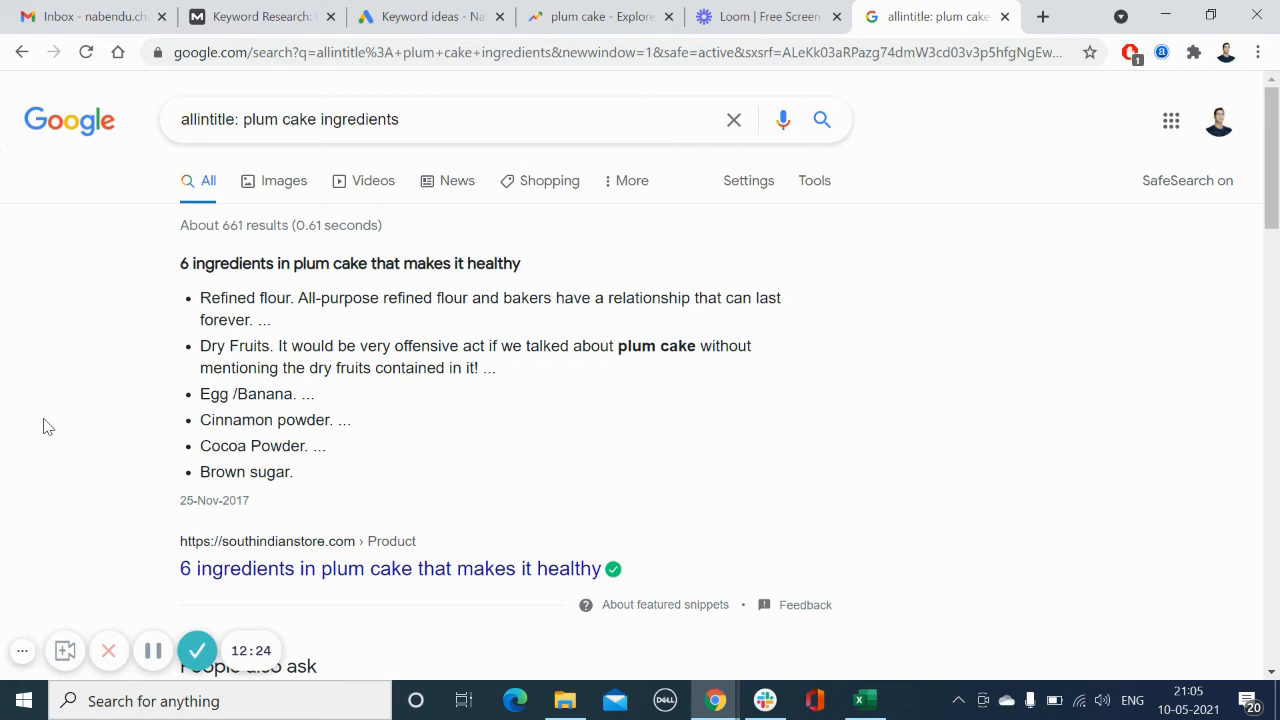
scroll(90, 340, "down", 5)
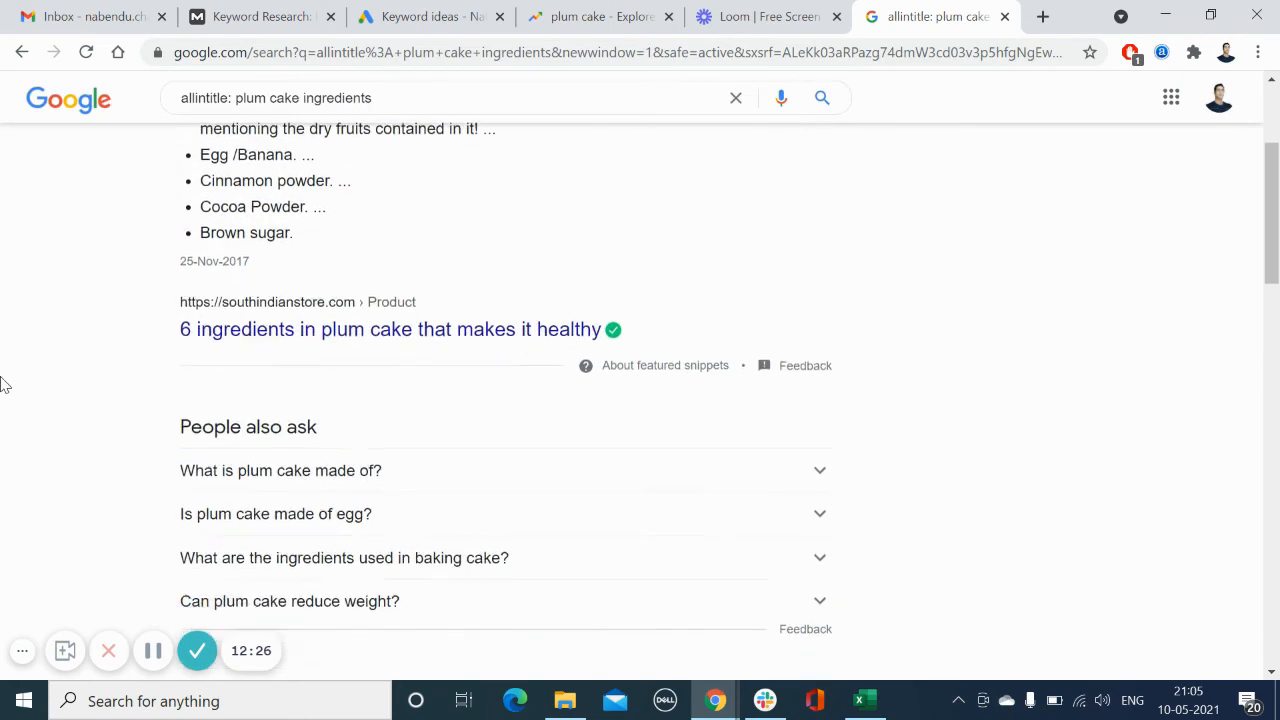
scroll(3, 385, "down", 2)
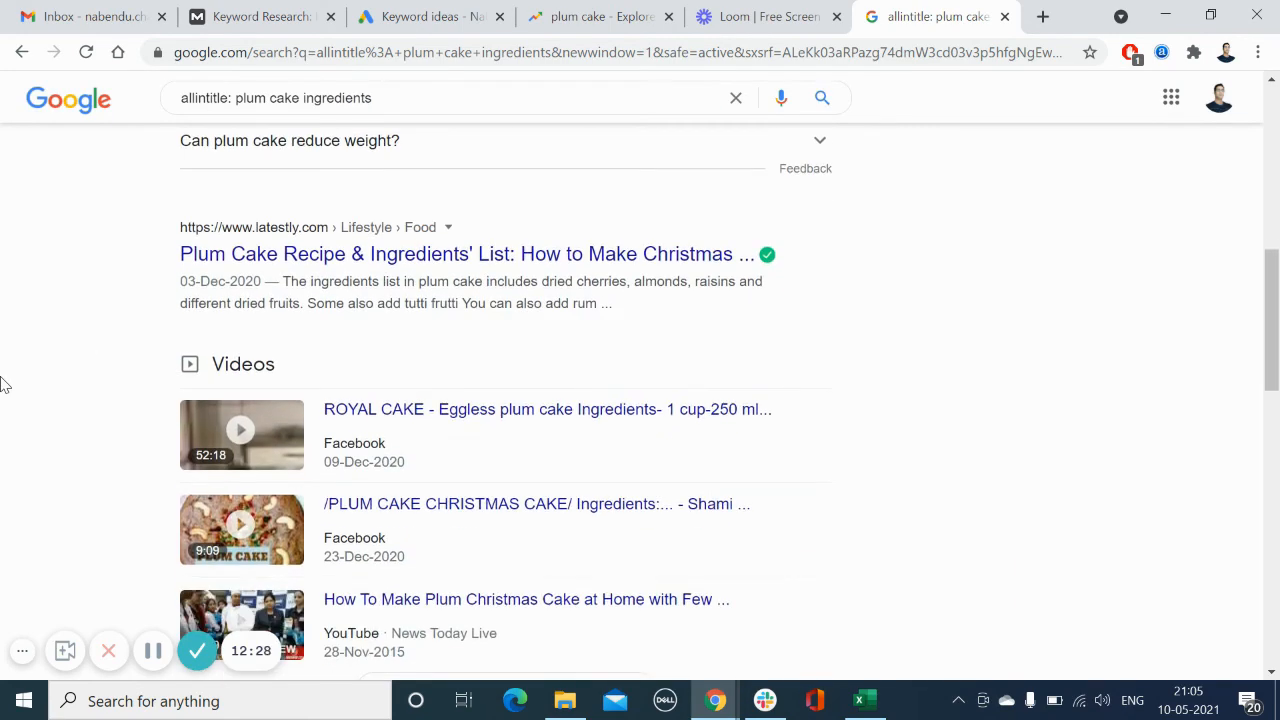
scroll(3, 385, "up", 8)
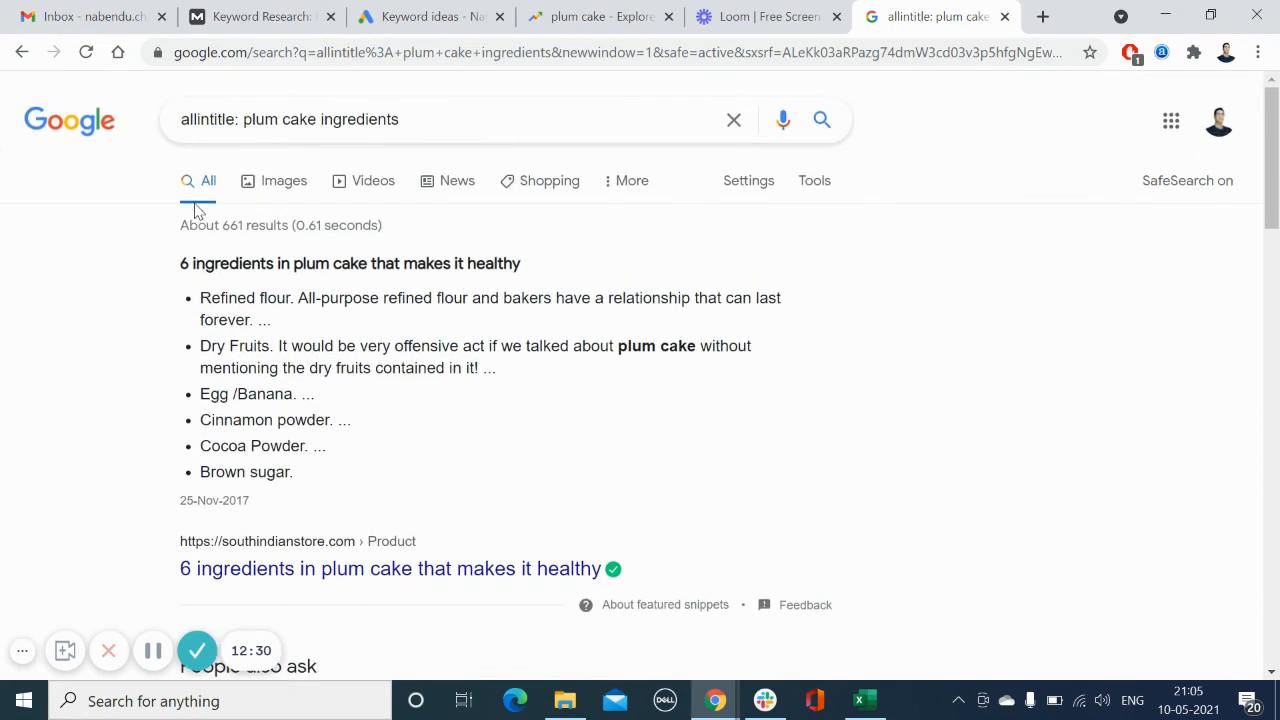
scroll(3, 390, "down", 6)
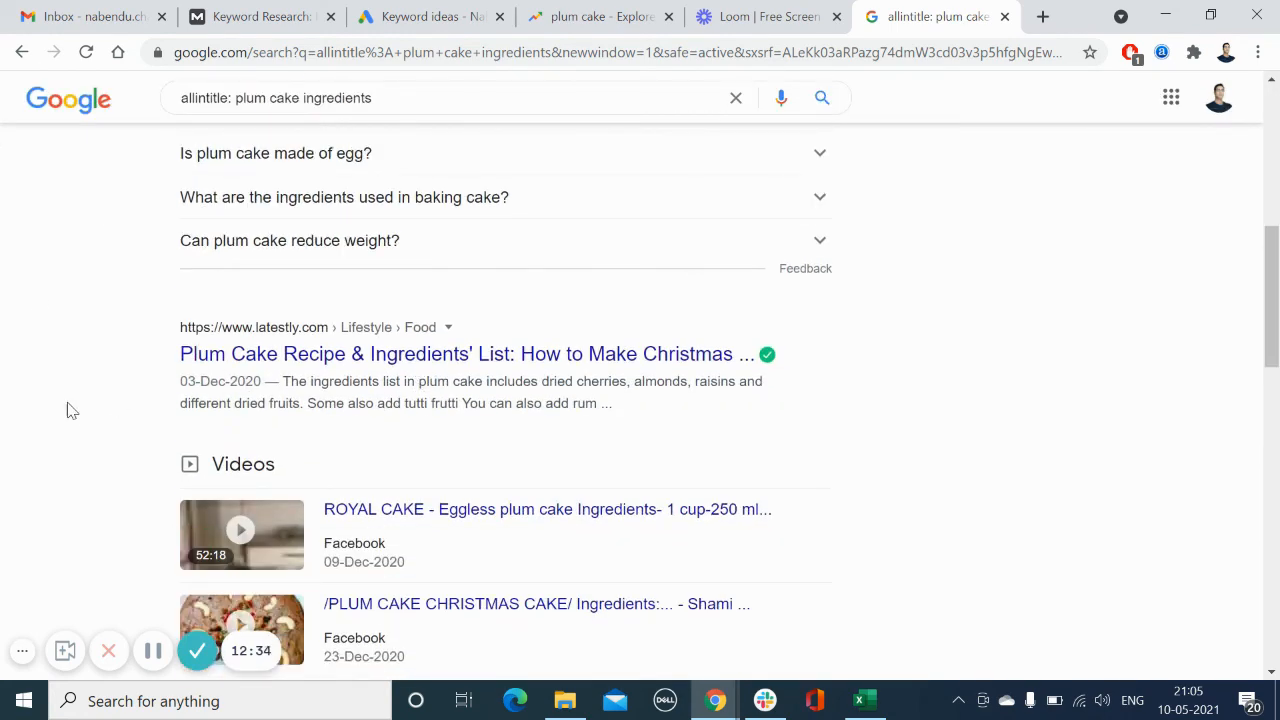
scroll(5, 443, "down", 5)
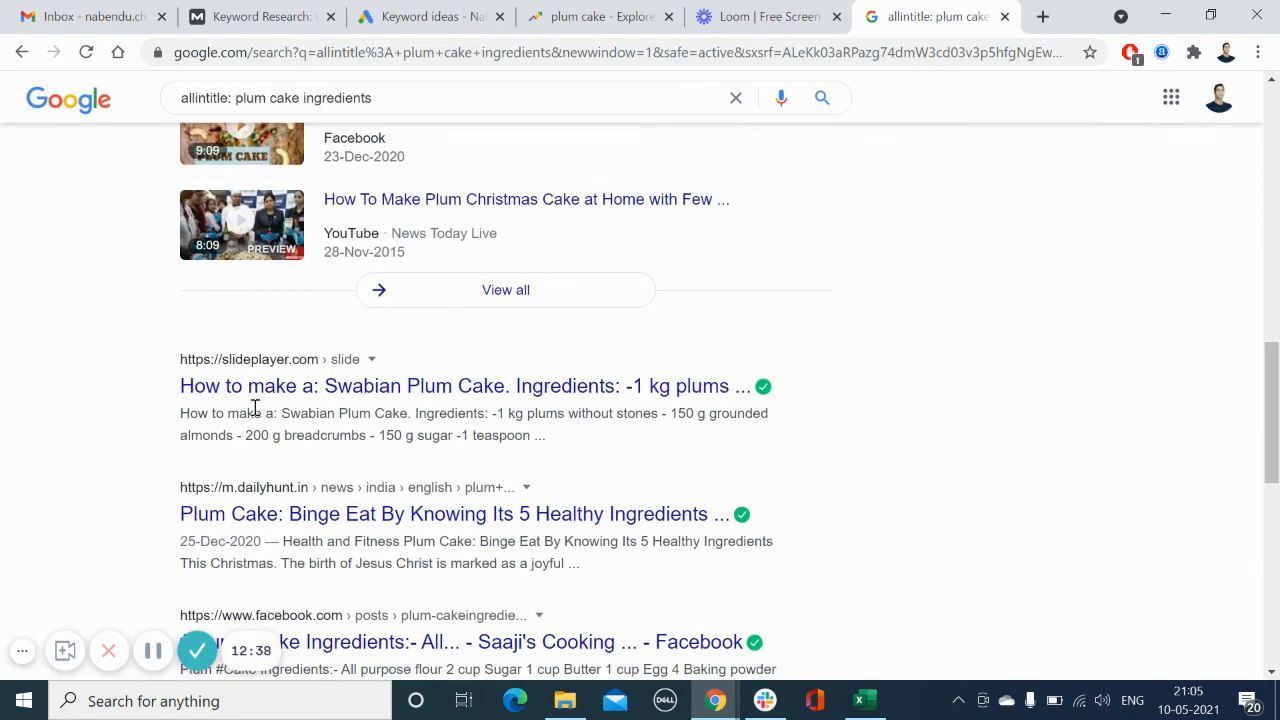
scroll(5, 487, "down", 2)
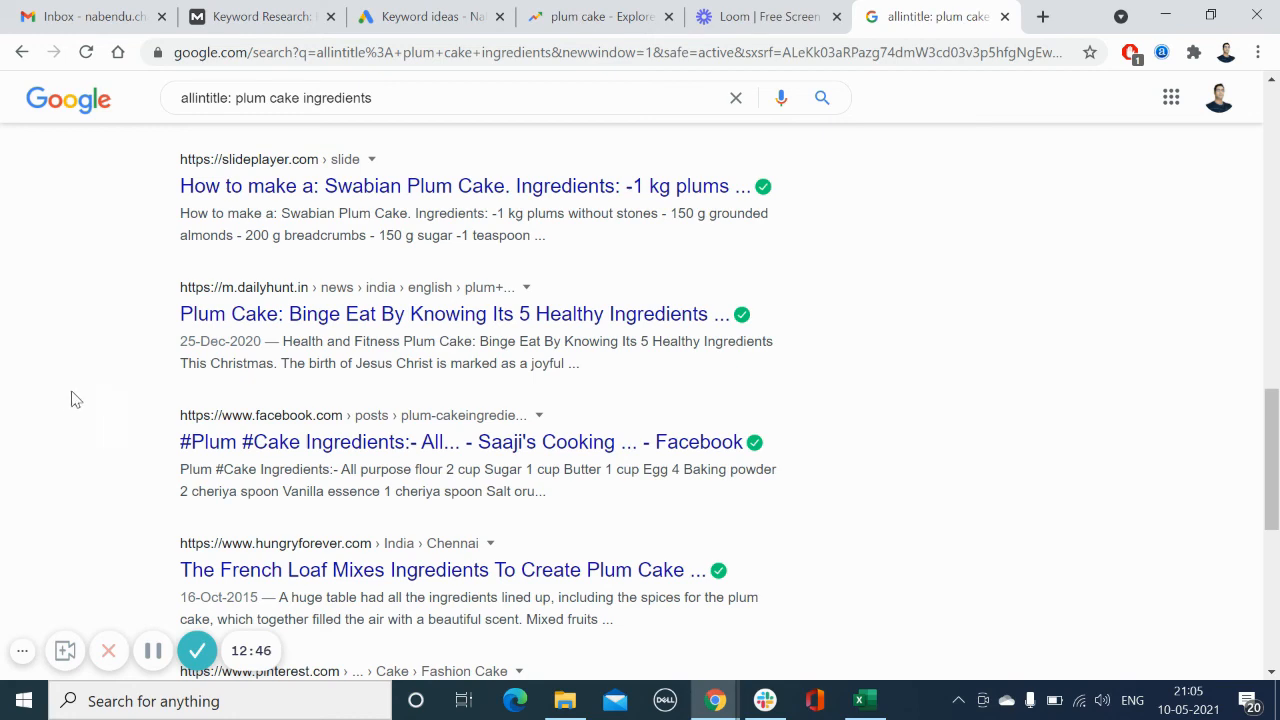
scroll(70, 402, "up", 15)
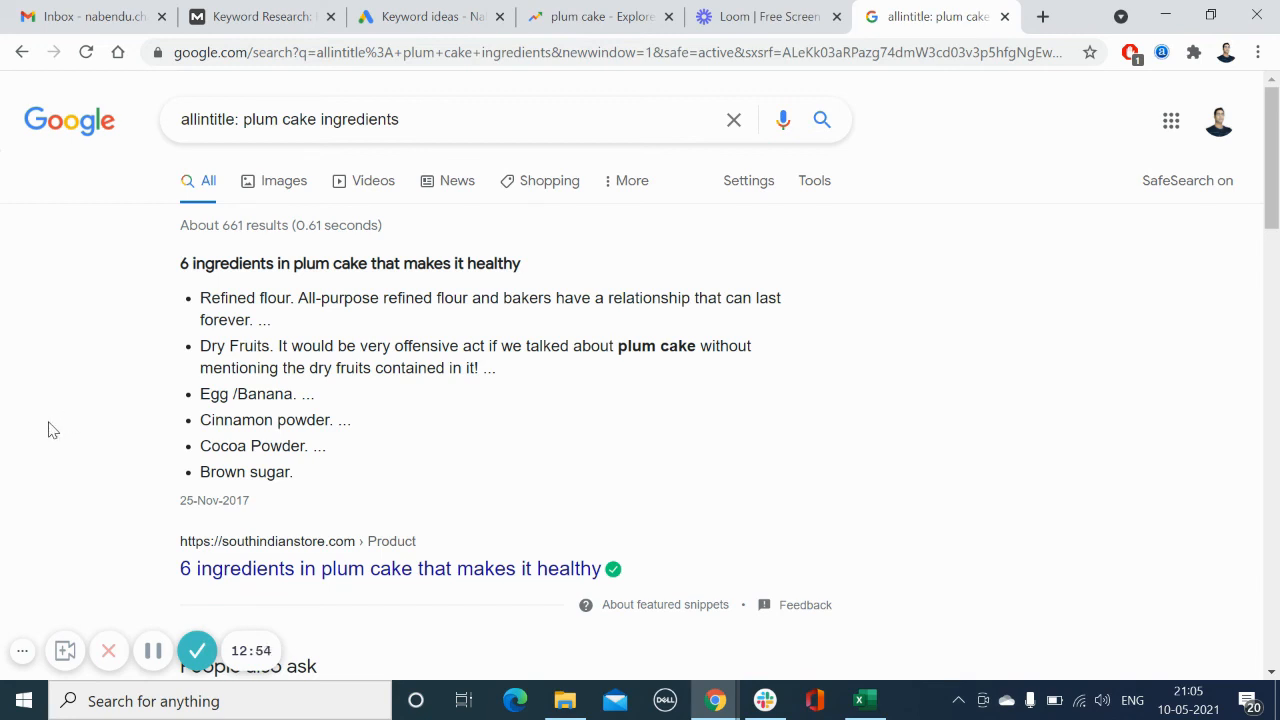
Step: Compare the allintitle result count with the Plum Cake Ingredients competition and KEI cells in the Excel sheet
double_click(226, 228)
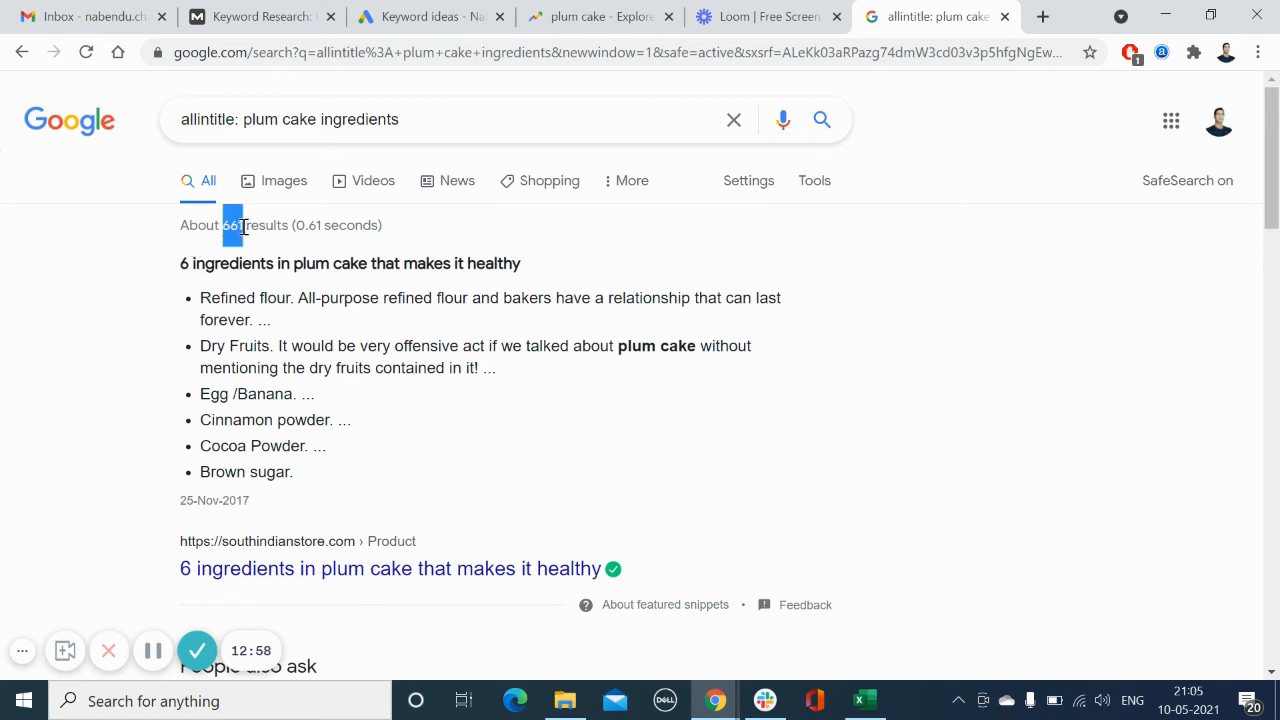
left_click(860, 700)
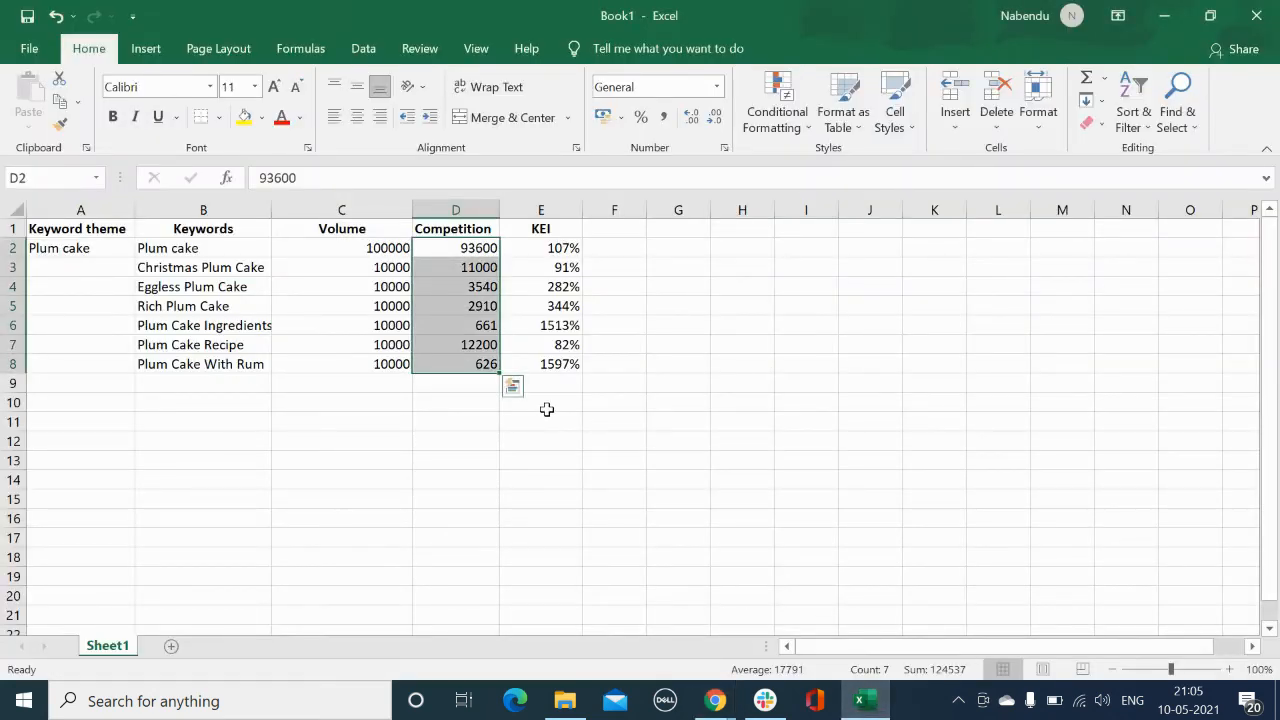
left_click(467, 331)
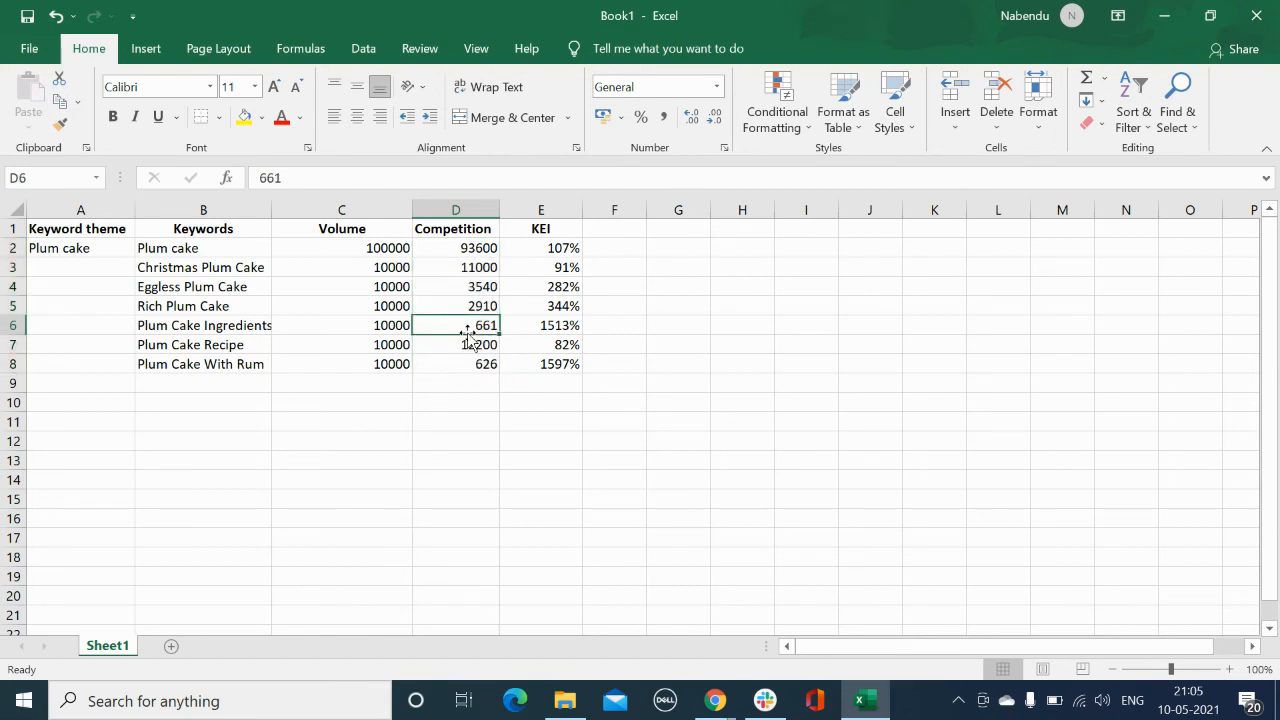
left_click(562, 232)
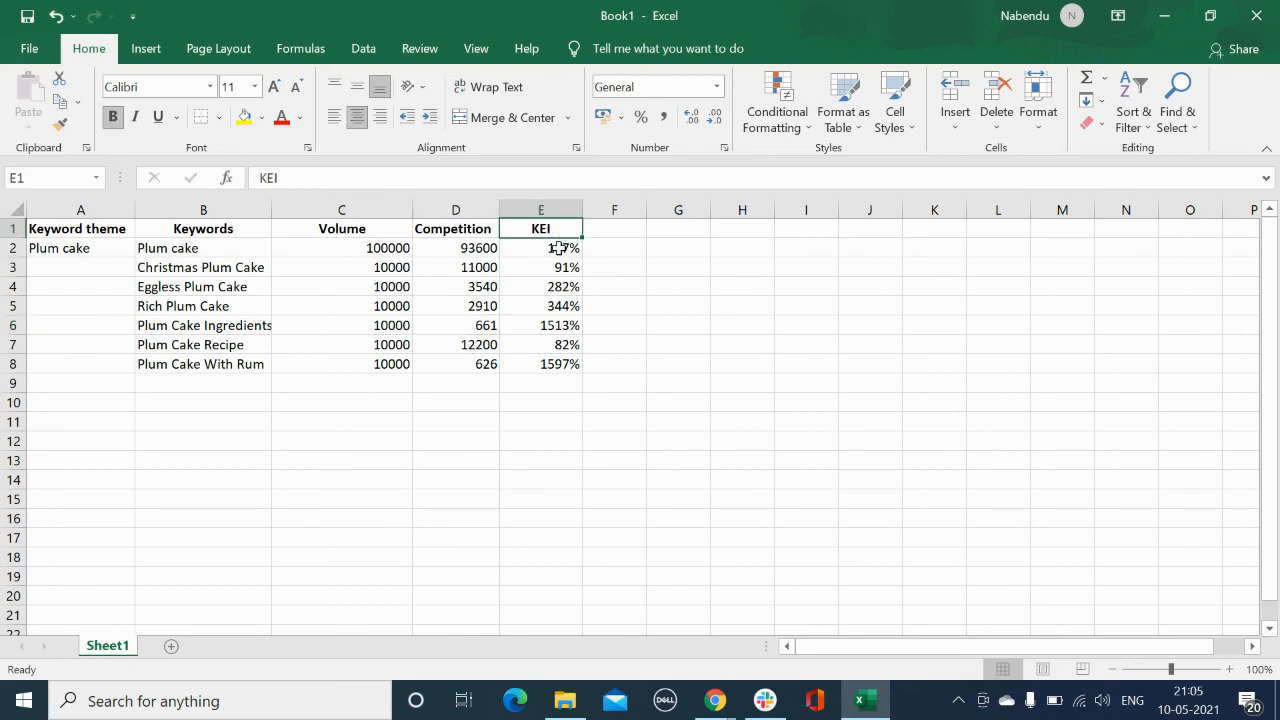
left_click(538, 328)
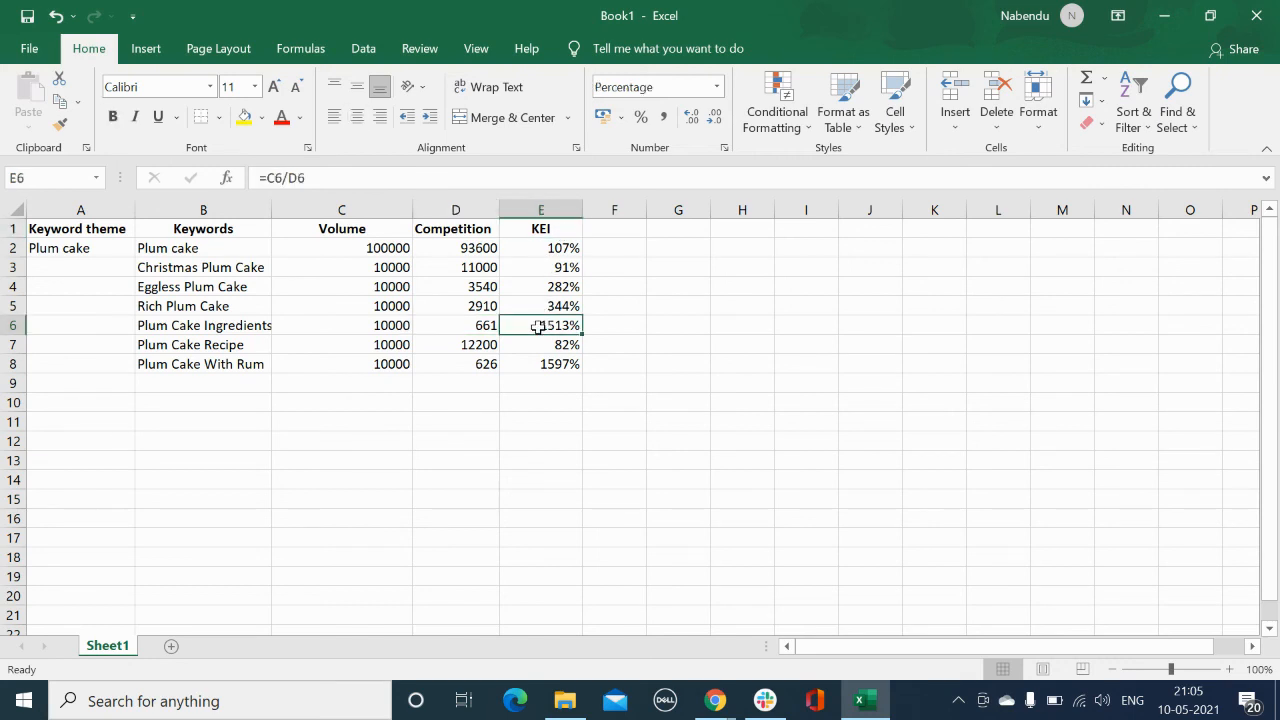
Step: Re-enter the KEI formula for Plum Cake Ingredients as volume divided by competition, =C6/D6
key("Delete")
left_click(362, 329)
left_click(484, 325)
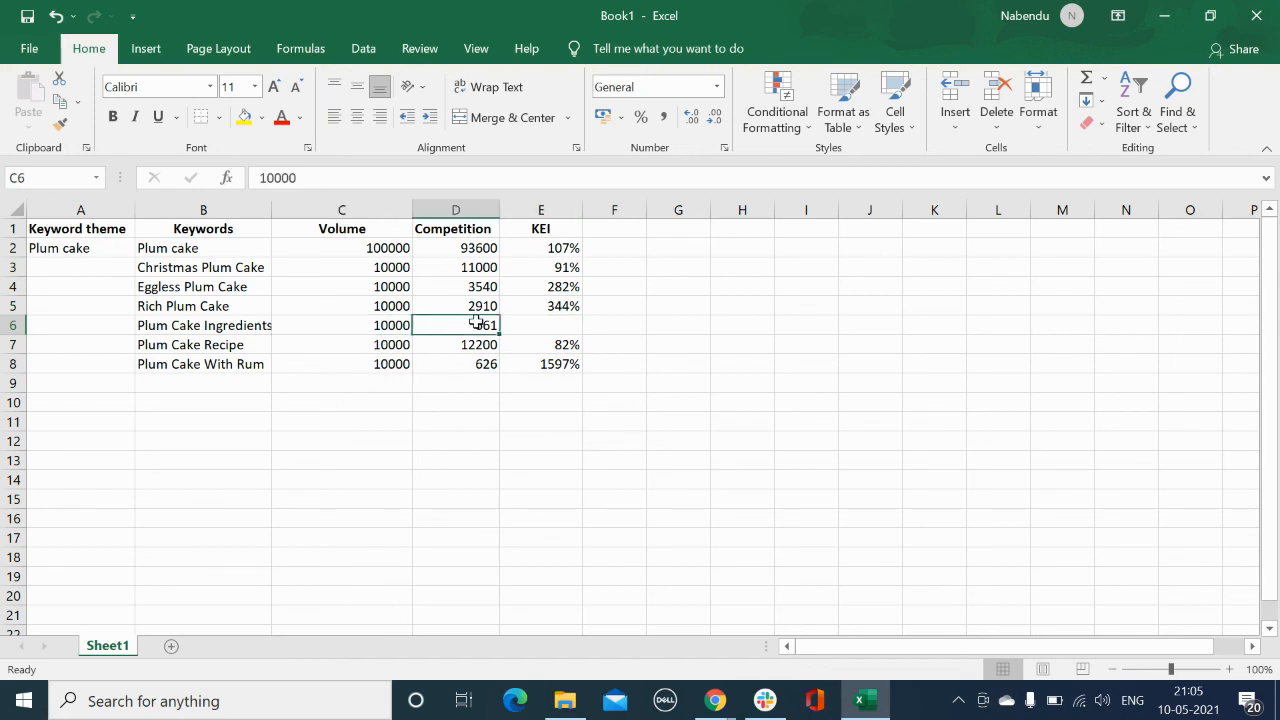
left_click(557, 327)
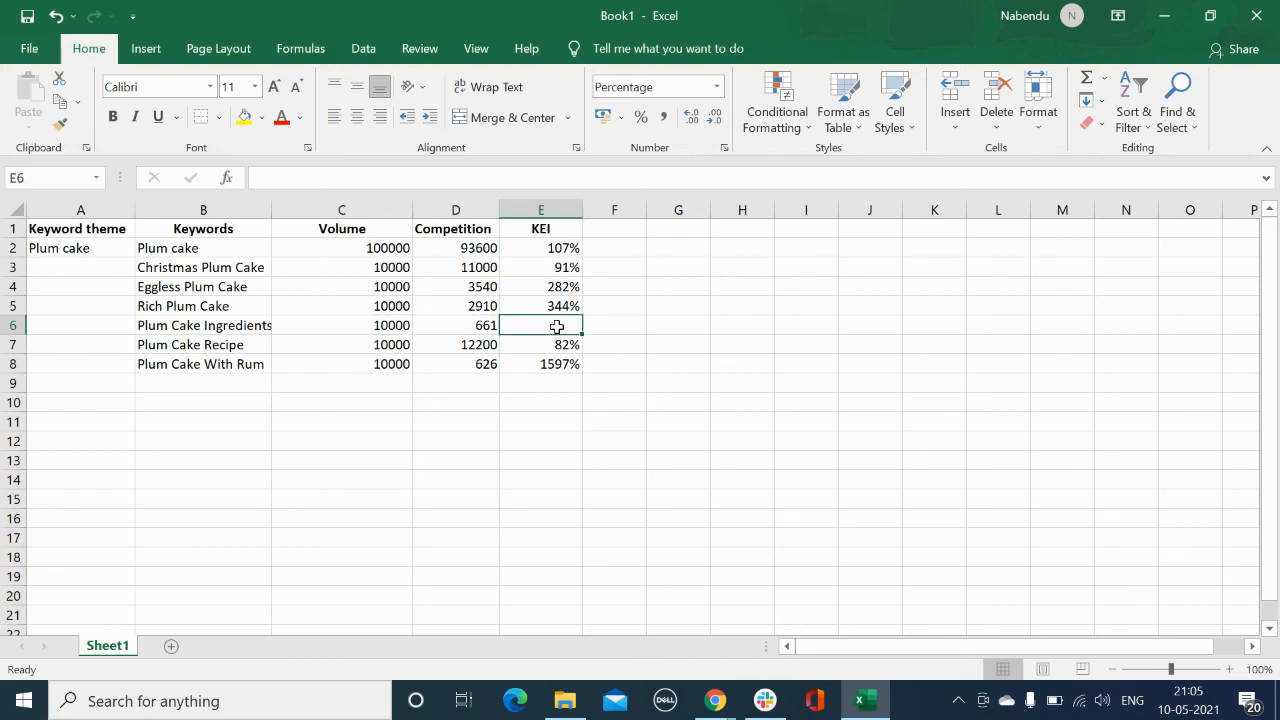
type("=")
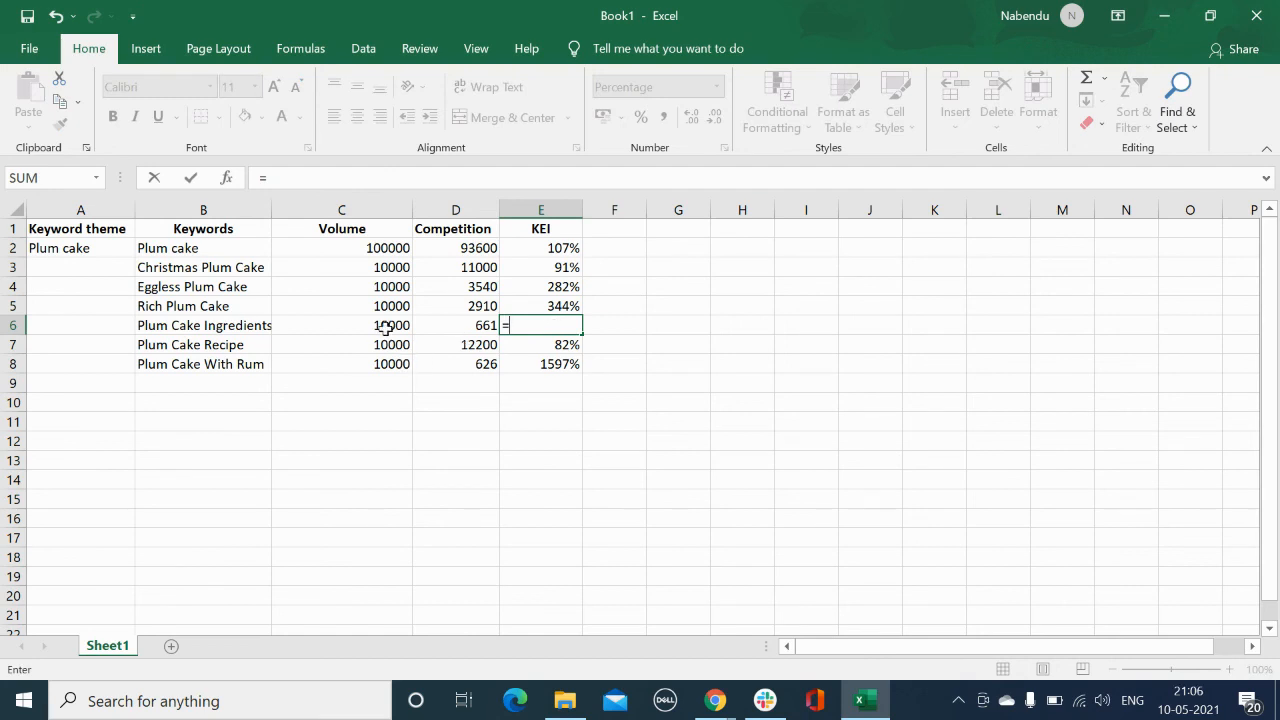
left_click(384, 326)
type("/")
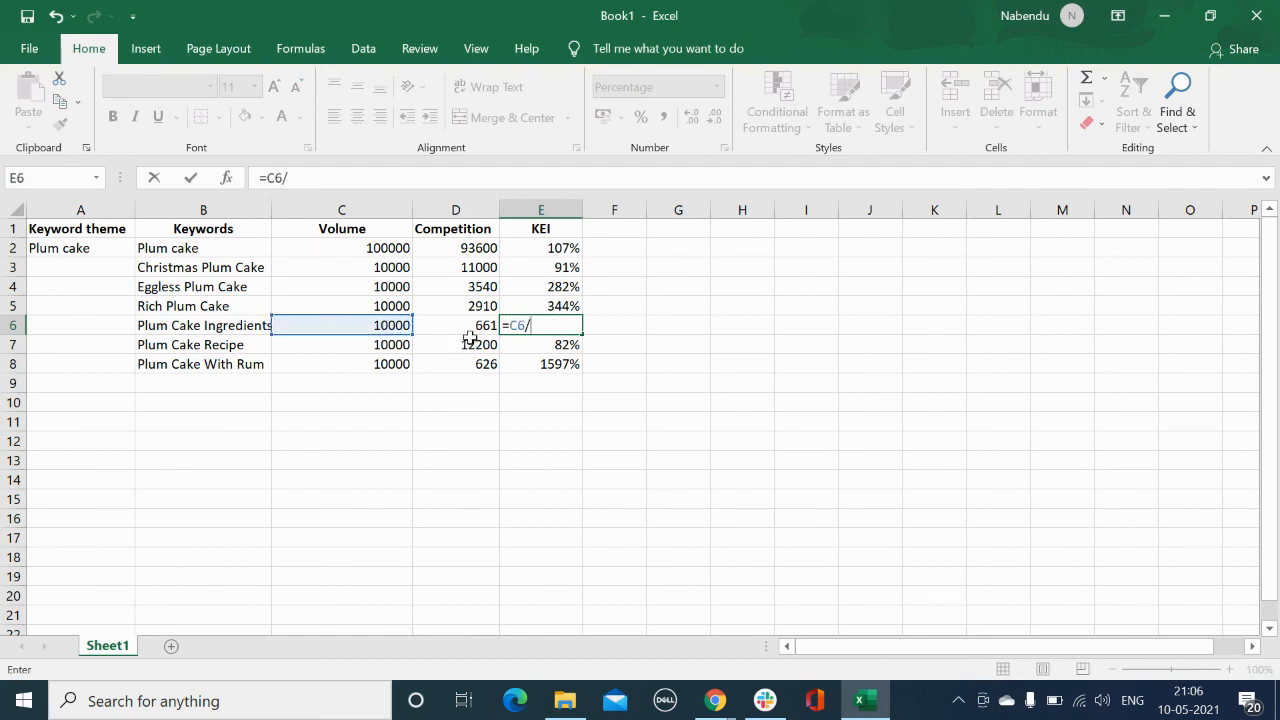
left_click(466, 327)
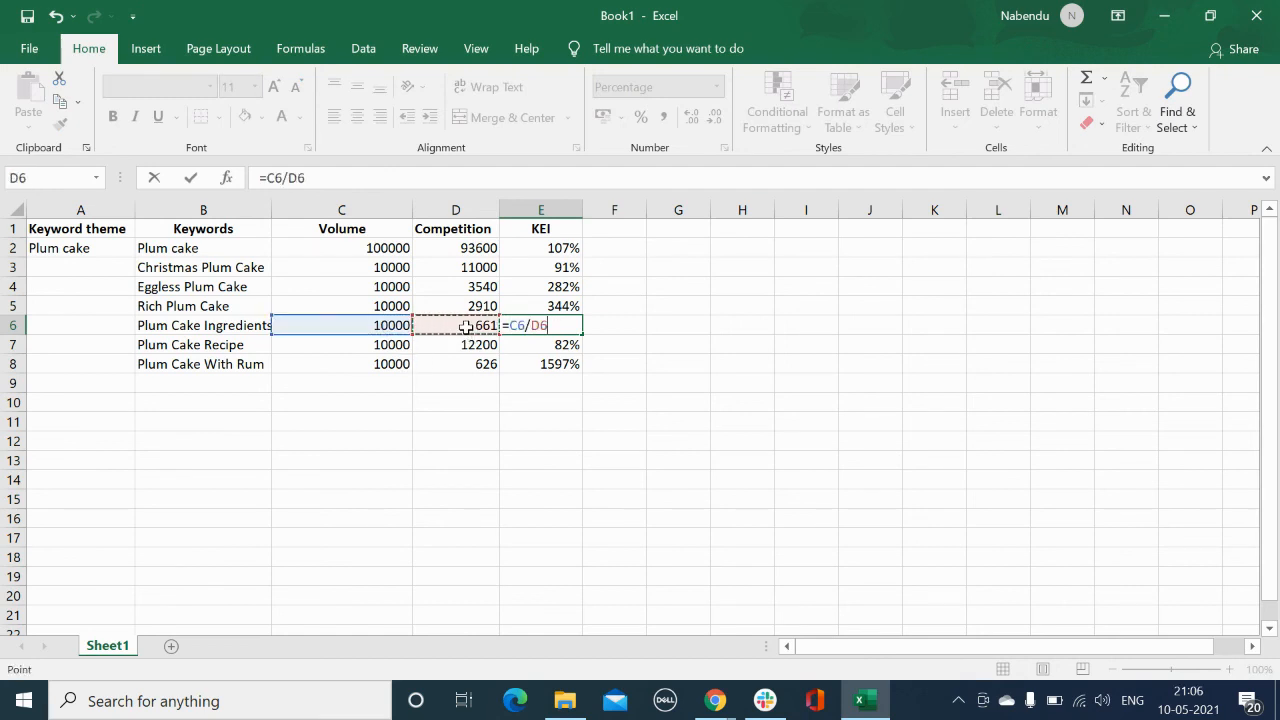
key("Return")
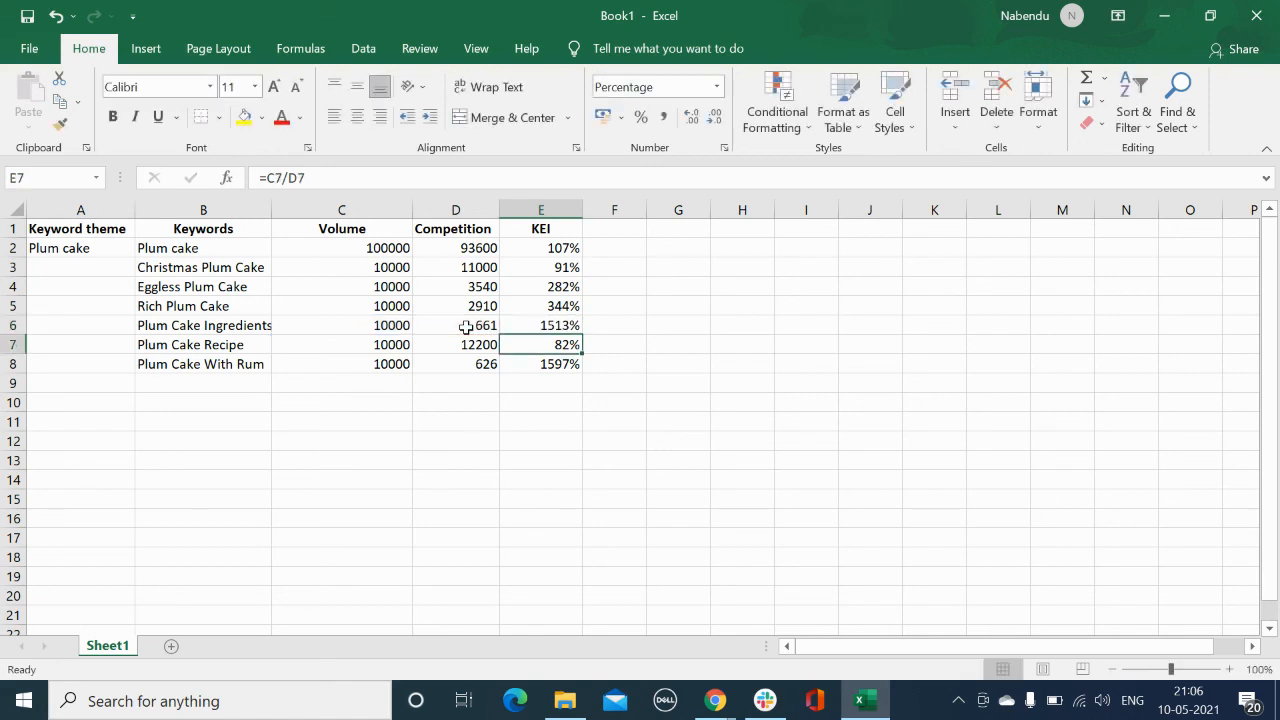
Step: Review the KEI percentages for all plum cake keywords in the sheet
left_click(547, 328)
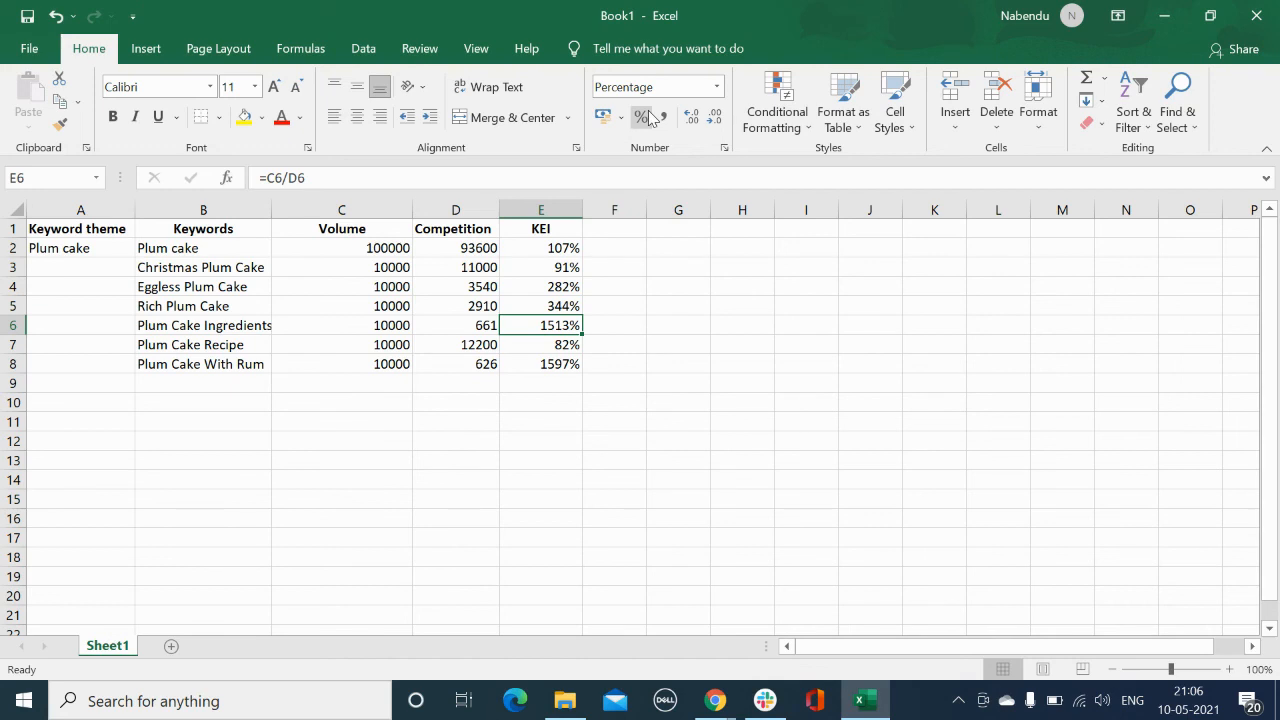
left_click(561, 400)
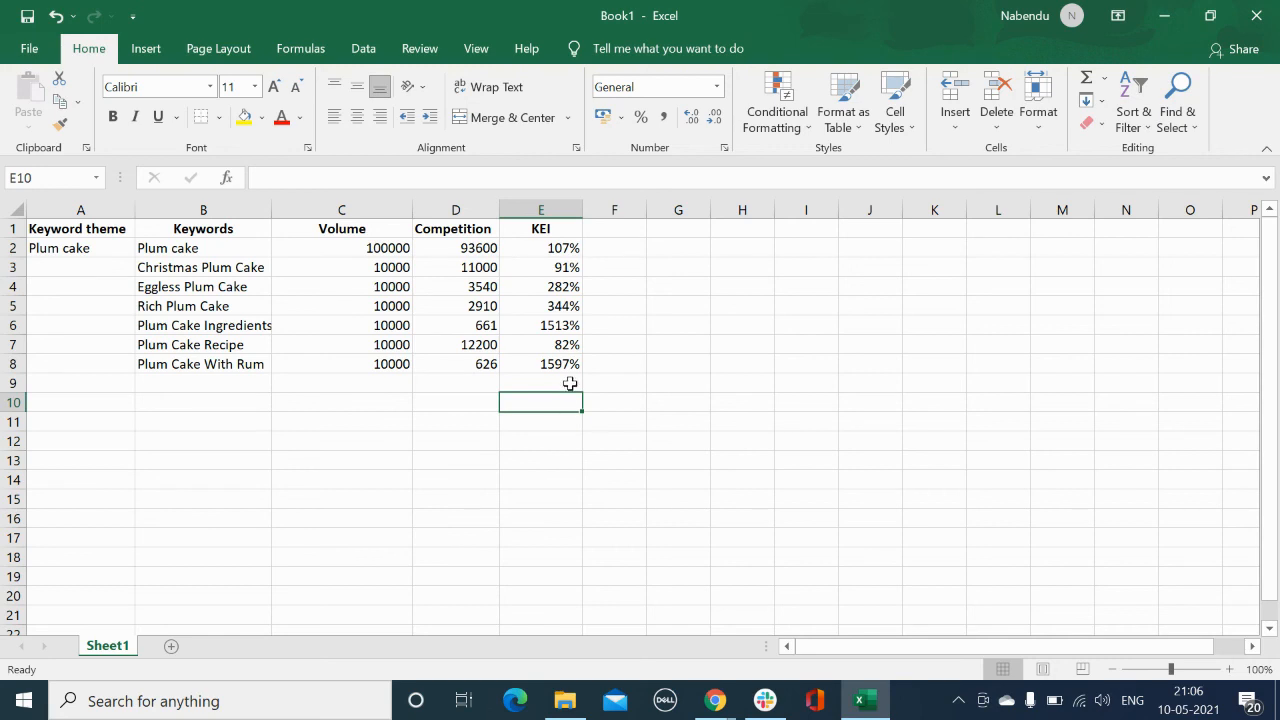
left_click(570, 384)
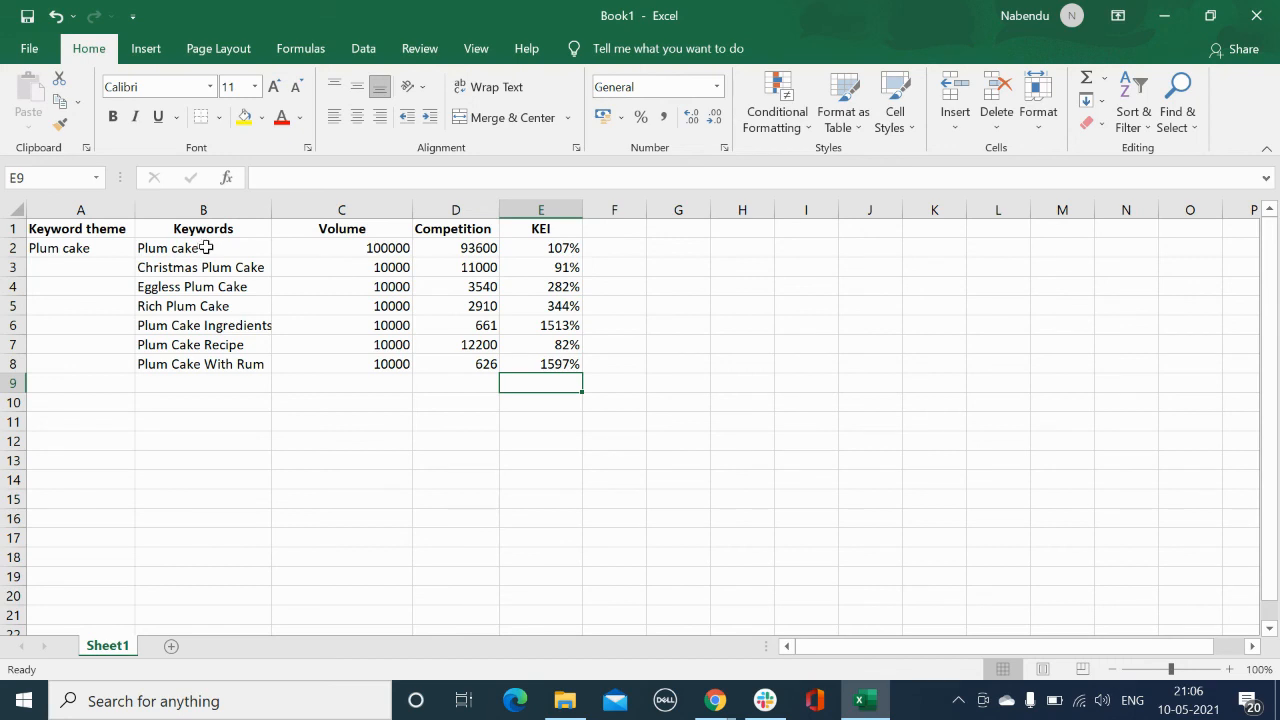
left_click_drag(540, 249, 547, 360)
left_click(164, 452)
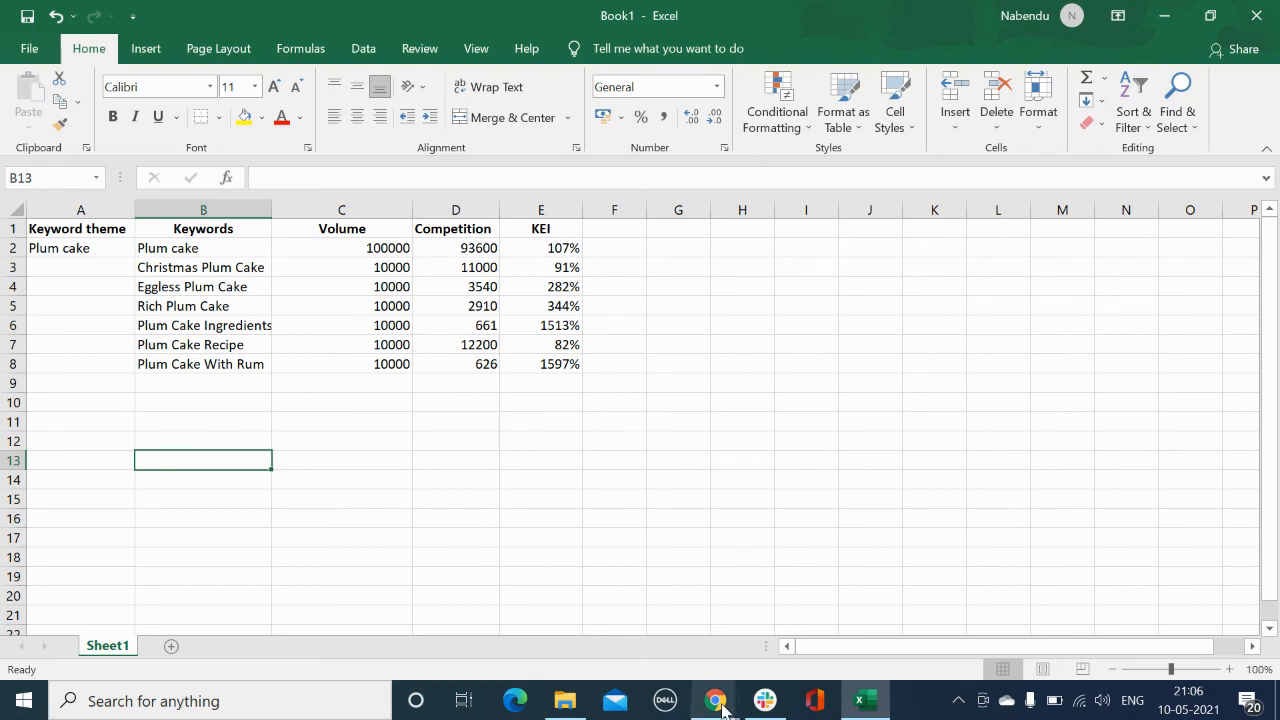
Step: Return to the allintitle search results for plum cake ingredients in the browser
mouse_move(722, 708)
left_click(602, 610)
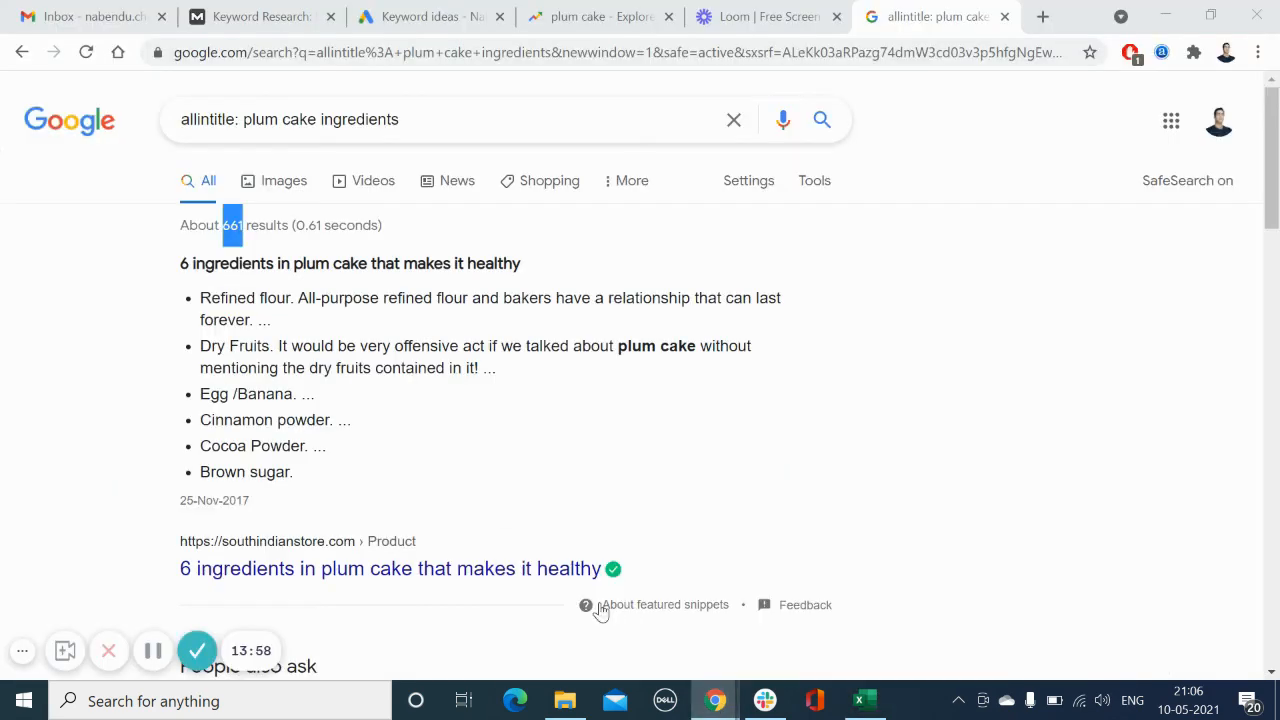
left_click(510, 420)
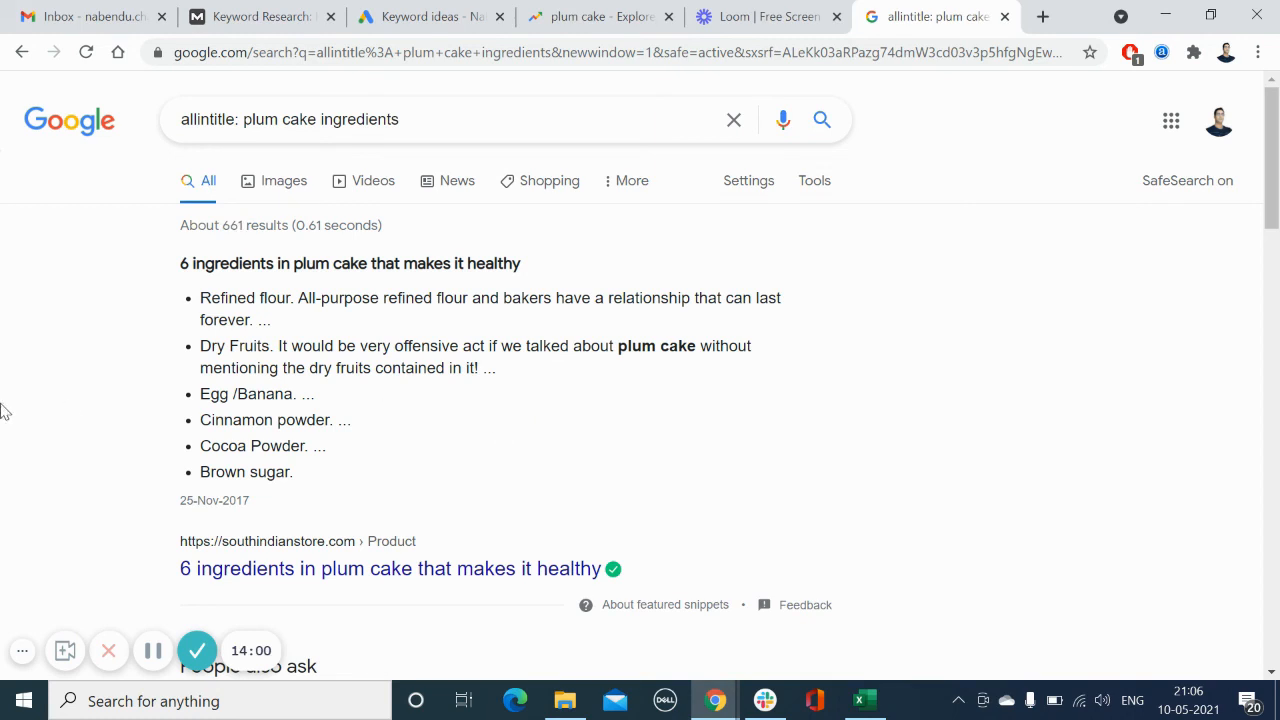